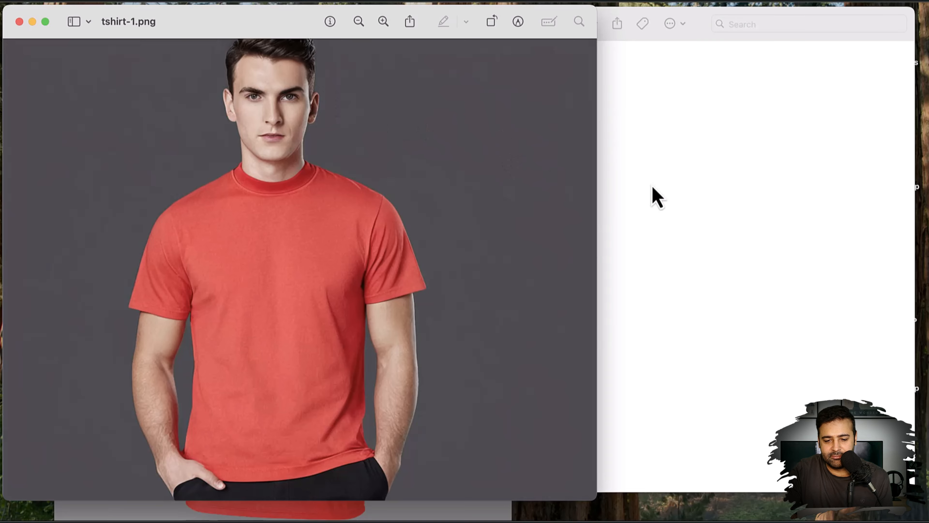
Open t-shirt-2.png beside tshirt-1.png to compare the two model photos, and close both images
left_click(653, 188)
double_click(429, 71)
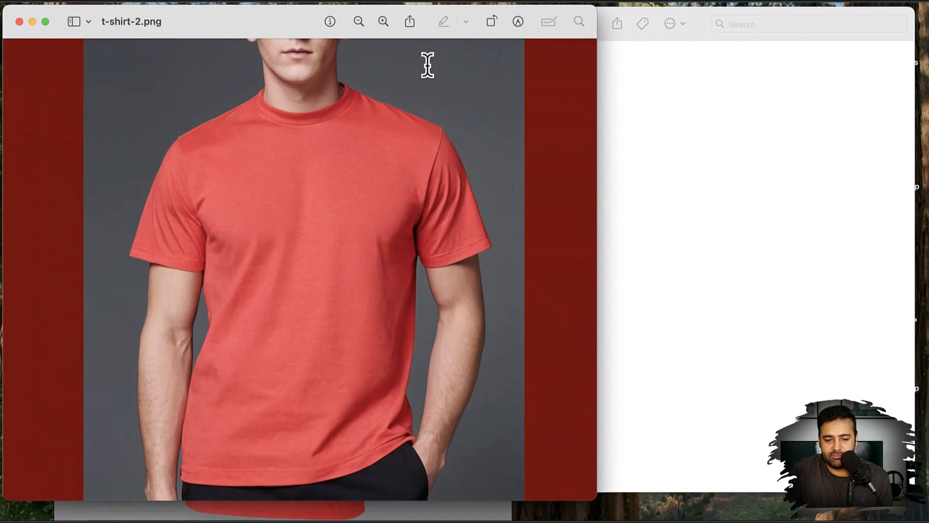
left_click_drag(232, 27, 657, 37)
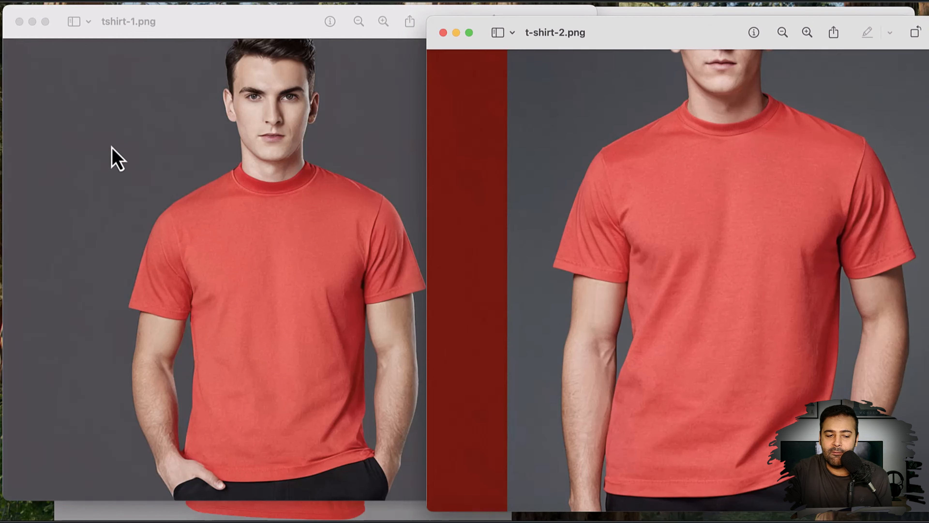
left_click(20, 22)
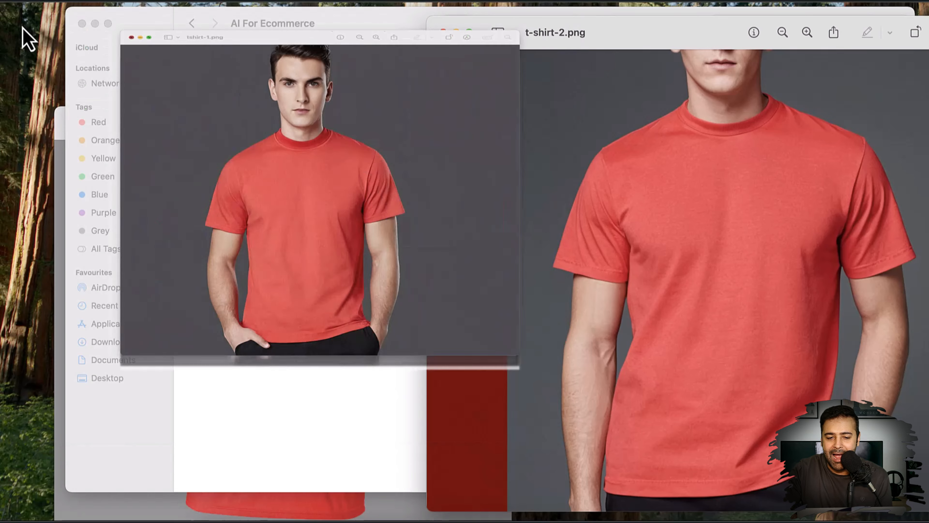
left_click(444, 32)
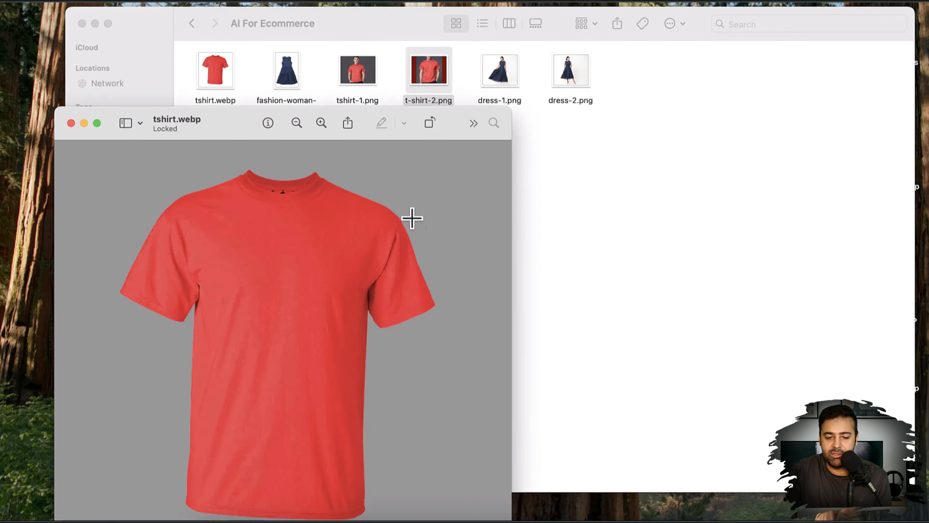
Open the original blue dress photo from the AI For Ecommerce folder and close tshirt.webp
double_click(284, 83)
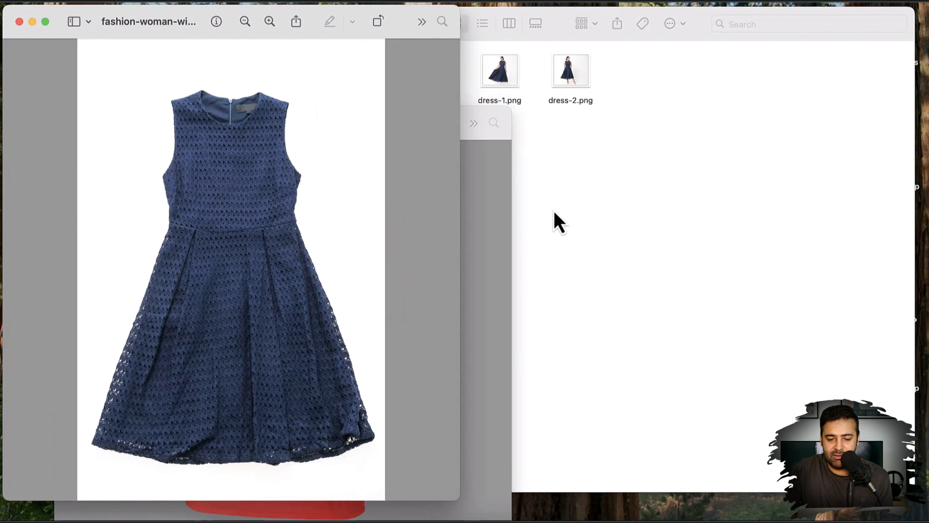
left_click(493, 218)
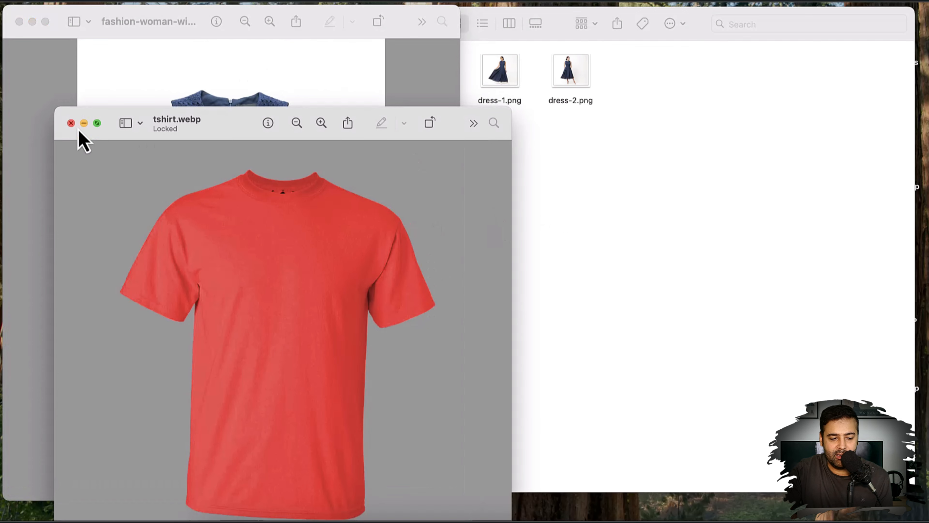
left_click(71, 123)
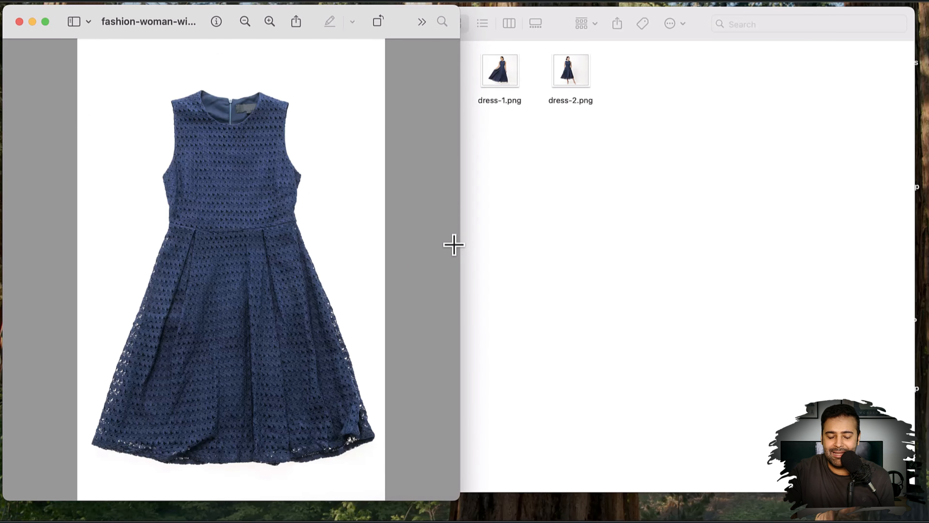
Open dress-1.png and dress-2.png side by side to compare the dress photos, and close both images
left_click_drag(500, 87, 499, 77)
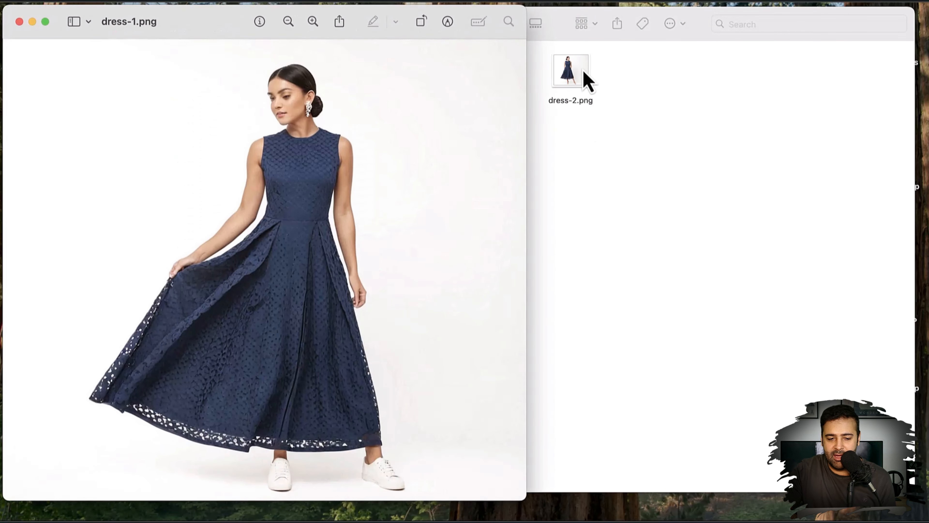
left_click_drag(587, 78, 328, 87)
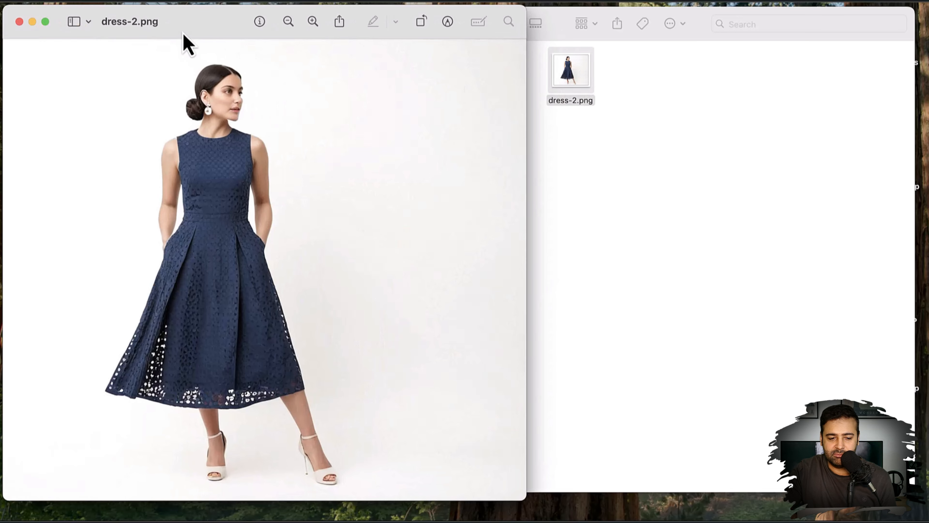
left_click_drag(279, 33, 651, 31)
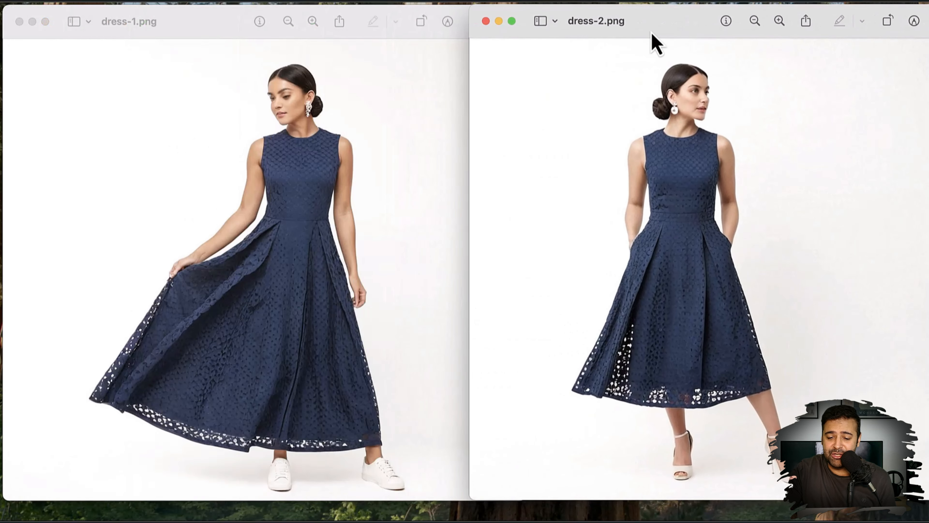
left_click(428, 146)
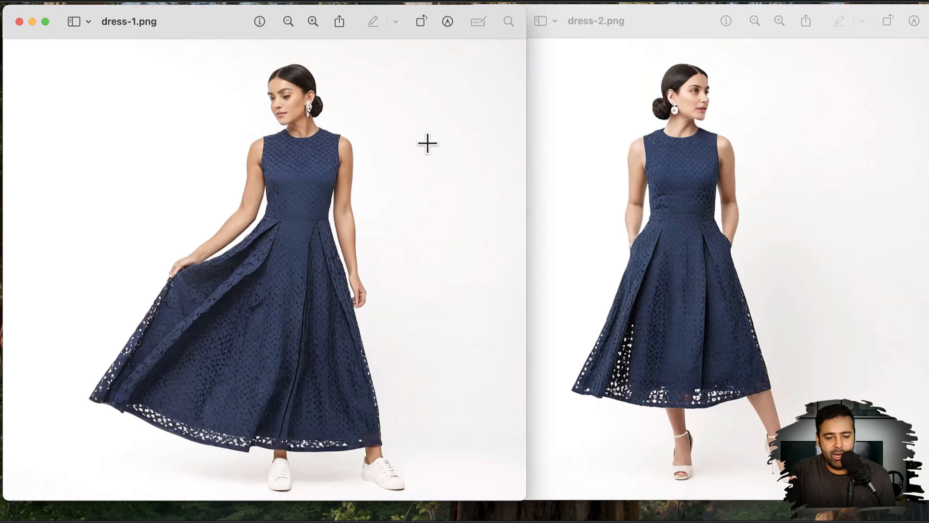
left_click(595, 29)
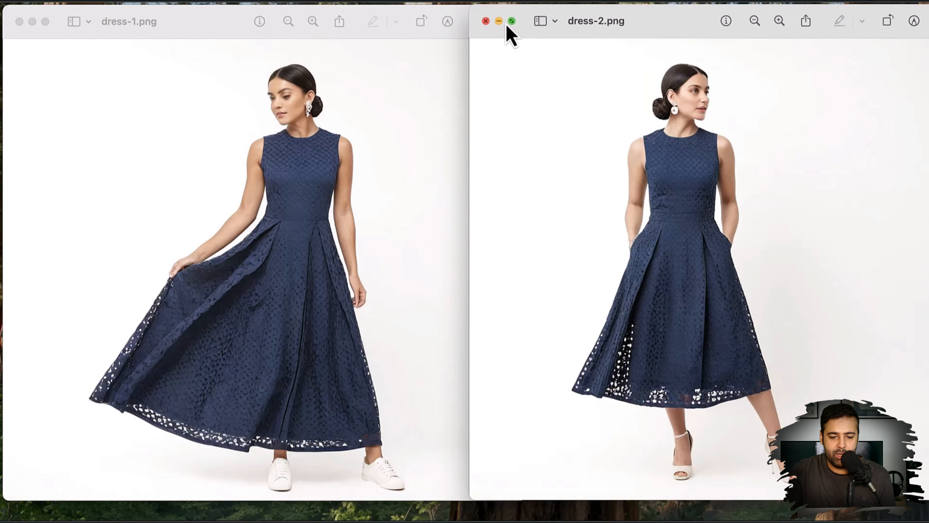
left_click(485, 21)
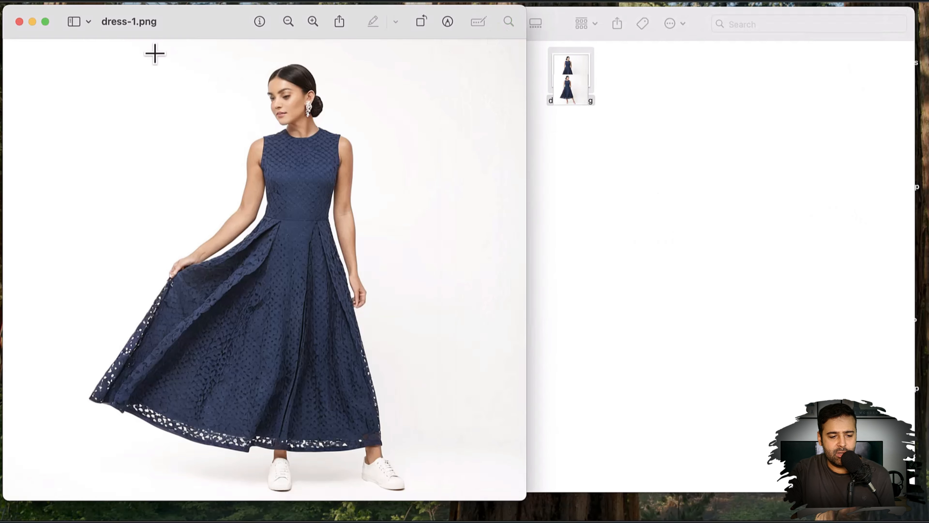
left_click(19, 21)
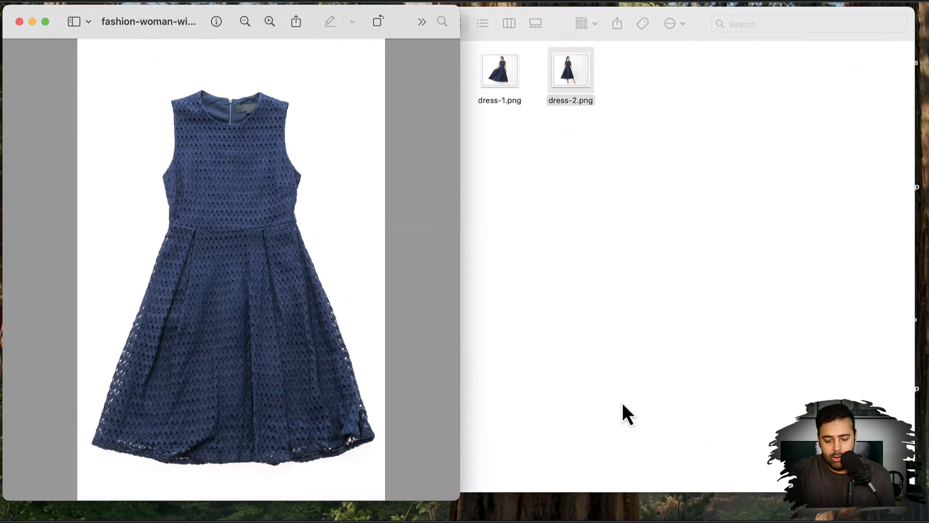
Switch to the fooocus_colab.ipynb notebook in Chrome and run its code cell, accepting the unverified-author warning
left_click(640, 519)
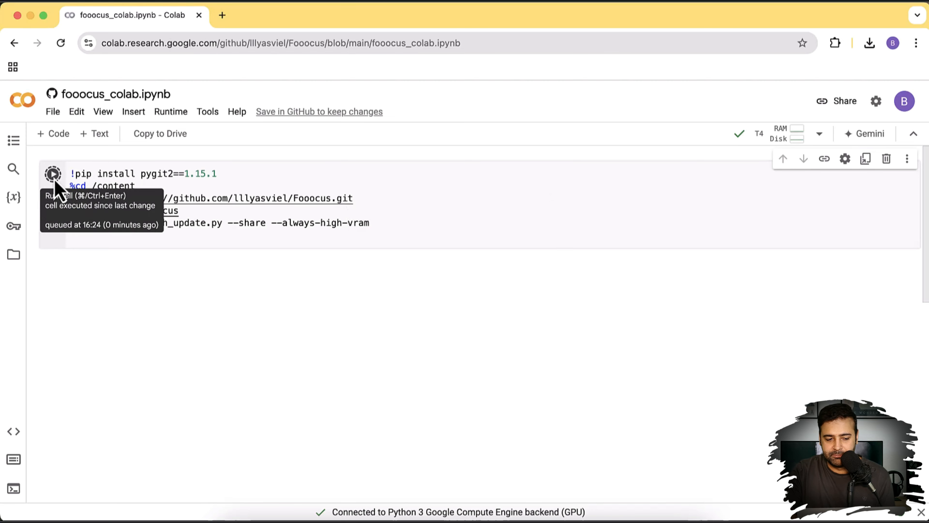
left_click(53, 175)
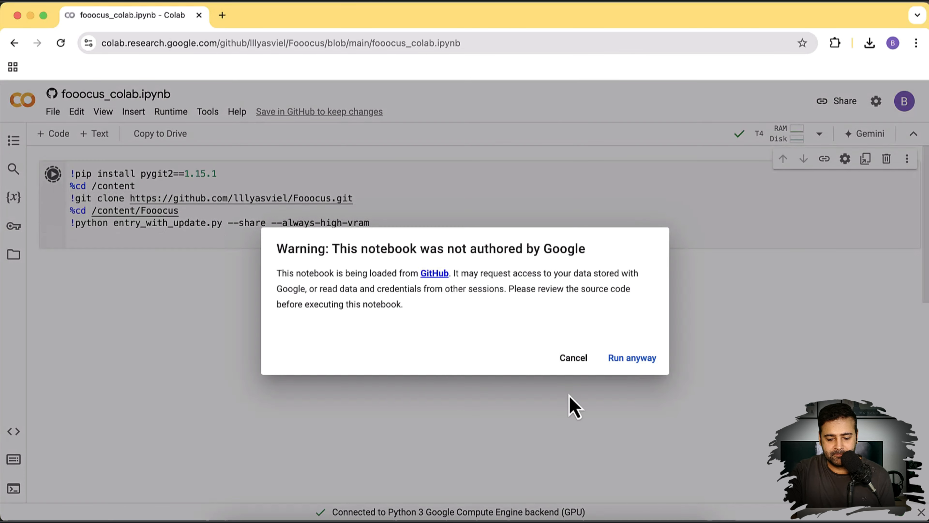
left_click(643, 361)
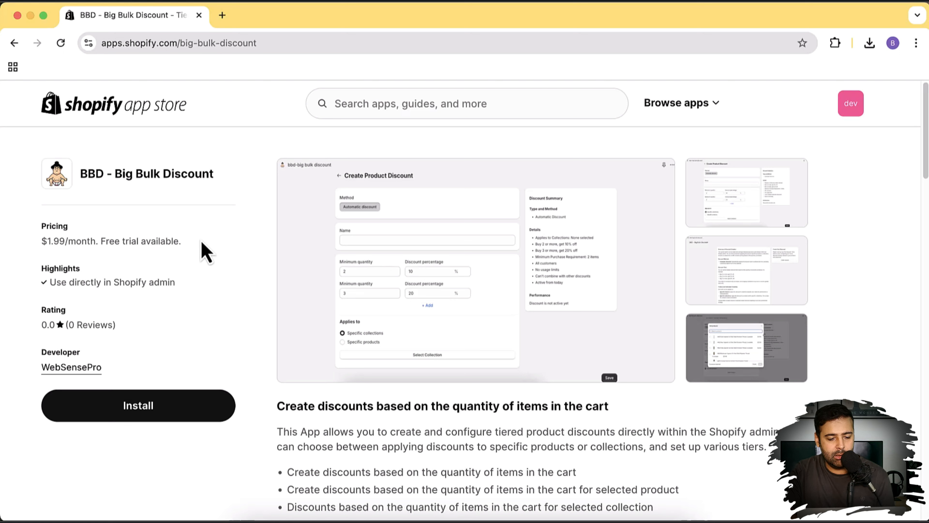
Enlarge the Create Product Discount screenshot on the BBD - Big Bulk Discount app listing
left_click(491, 272)
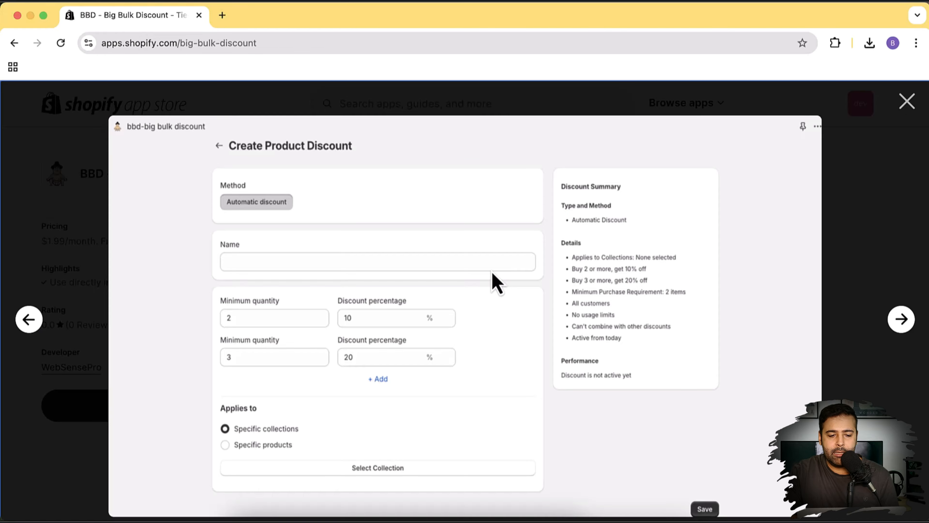
Switch back to the Colab notebook and open the public gradio.live link at the end of the cell output
key("ctrl+Up")
left_click(357, 176)
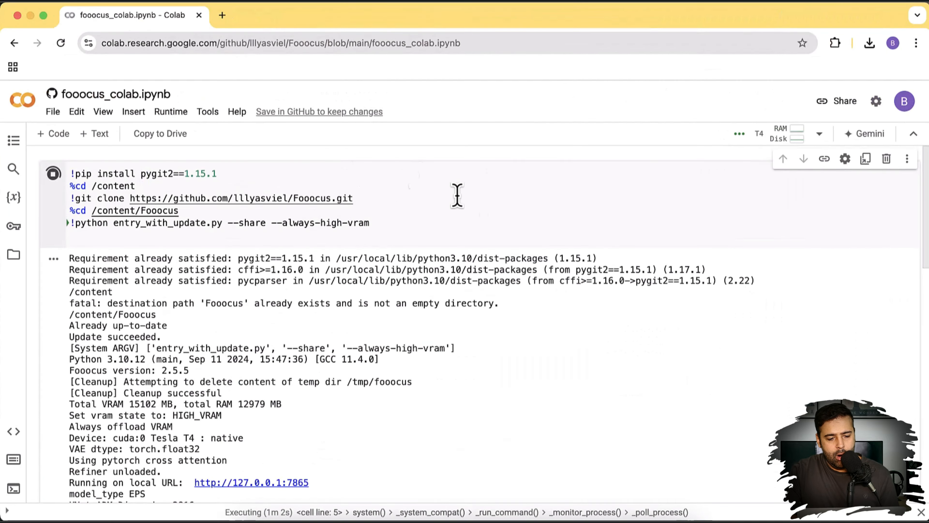
scroll(558, 265, "down", 10)
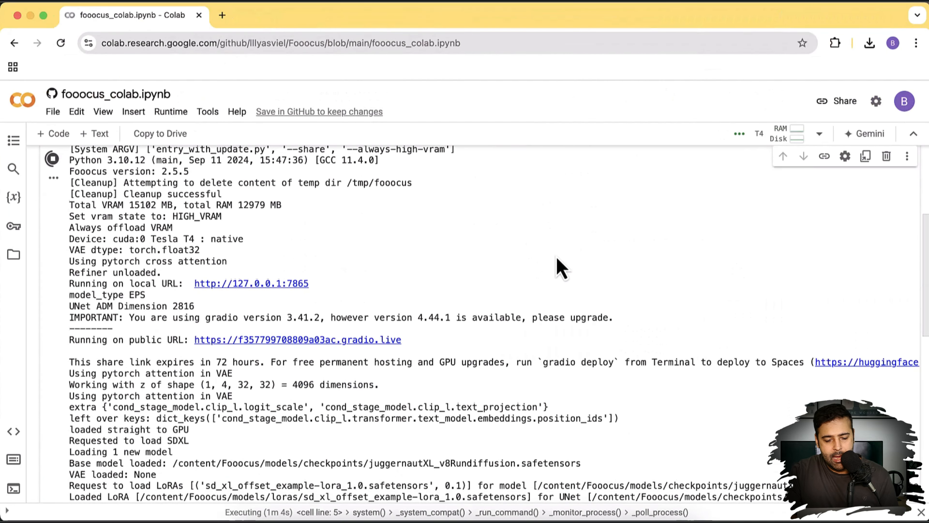
scroll(560, 266, "down", 2)
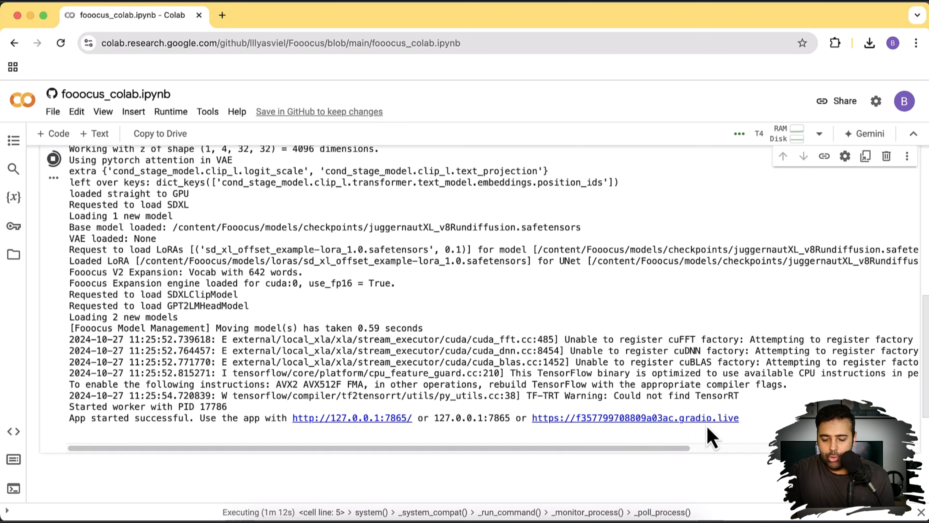
left_click(676, 420)
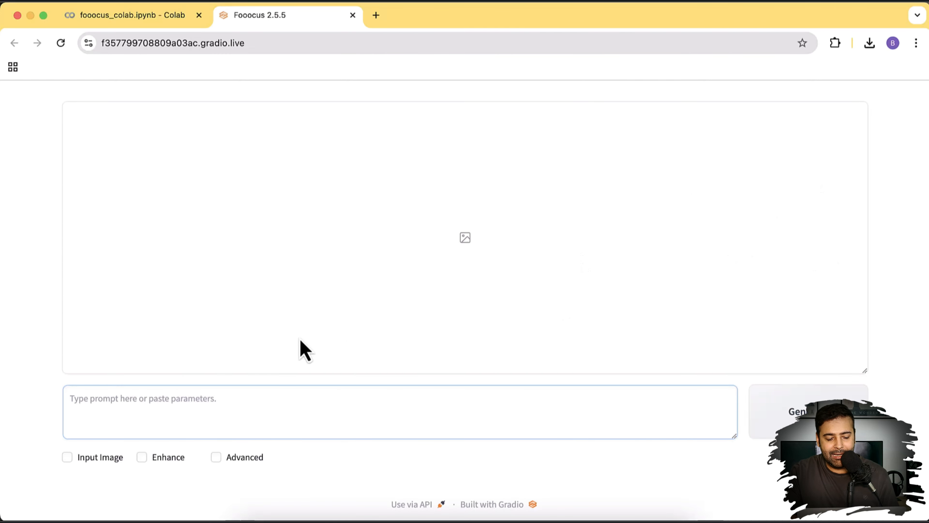
Enable Input Image below the prompt and switch the input mode to Image Prompt
left_click(86, 458)
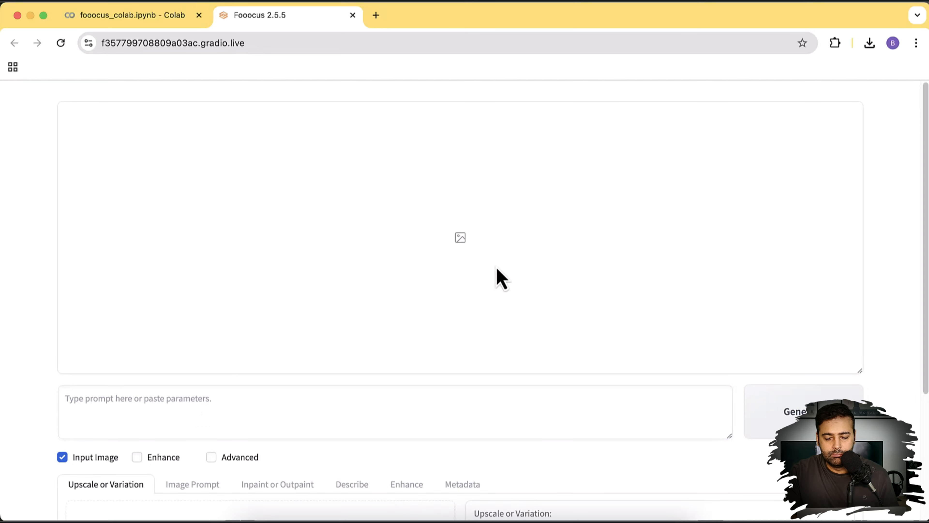
scroll(535, 243, "down", 5)
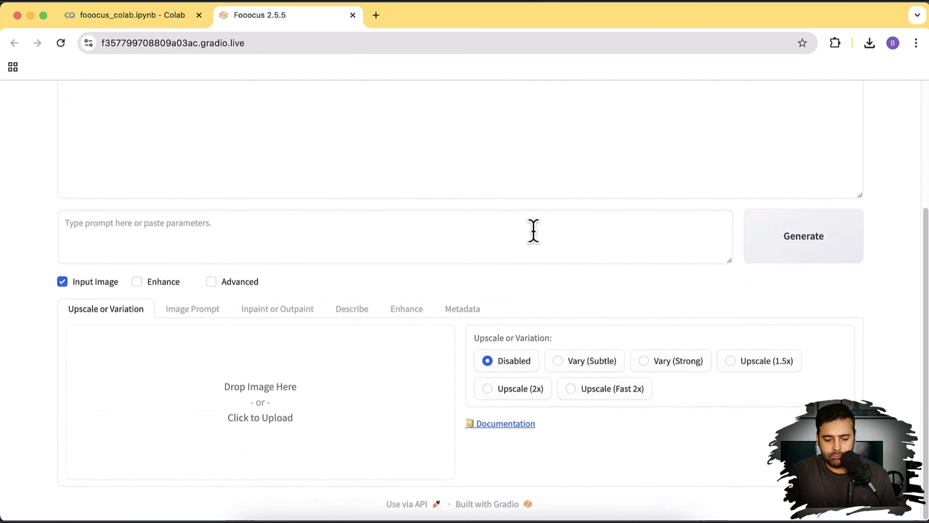
left_click(212, 314)
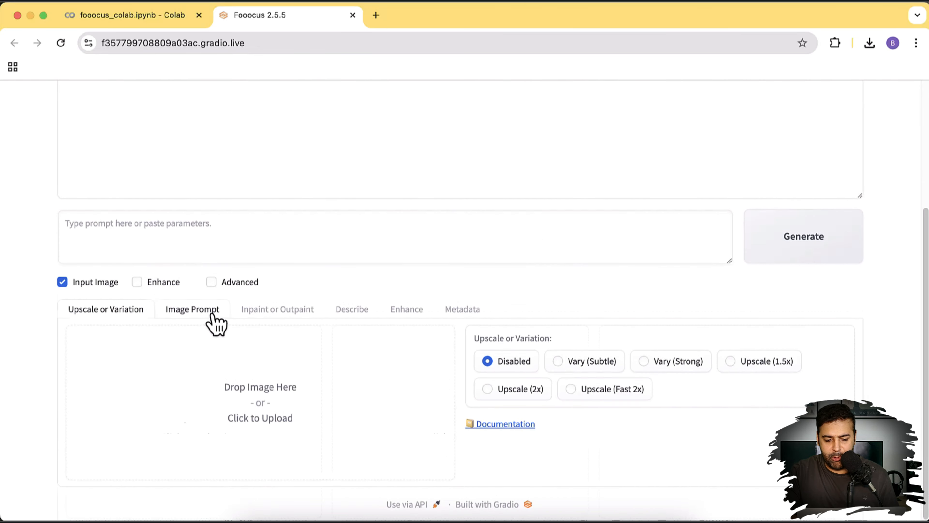
Upload fashion-woman-with-clothes.jpg from Downloads into the first image prompt slot
scroll(215, 322, "down", 3)
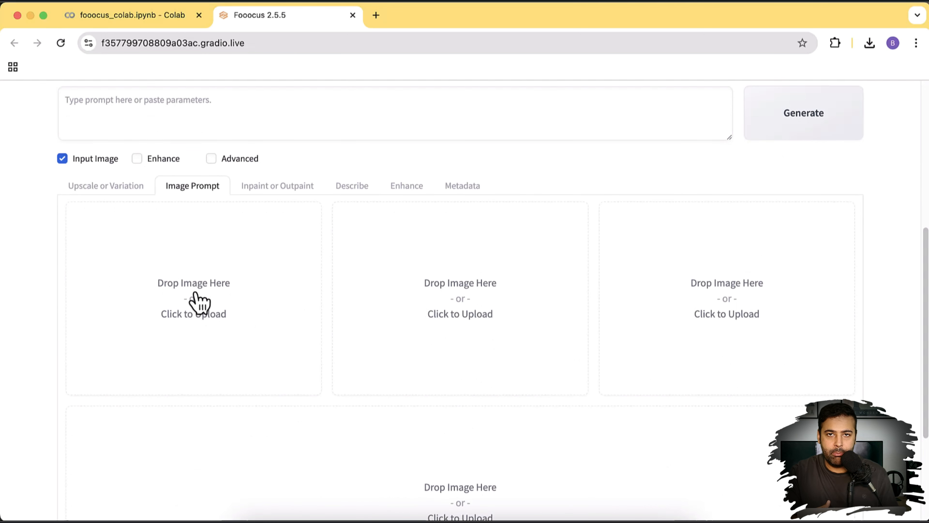
left_click(210, 290)
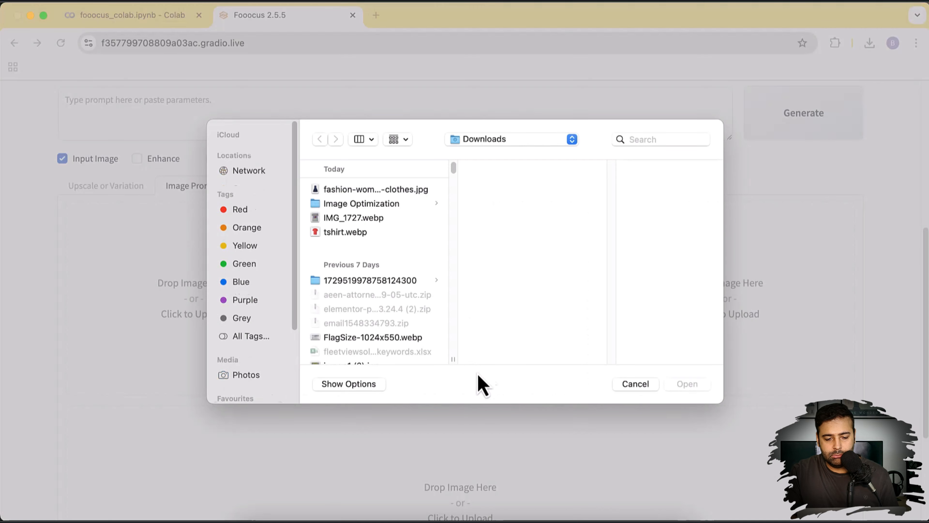
left_click(360, 192)
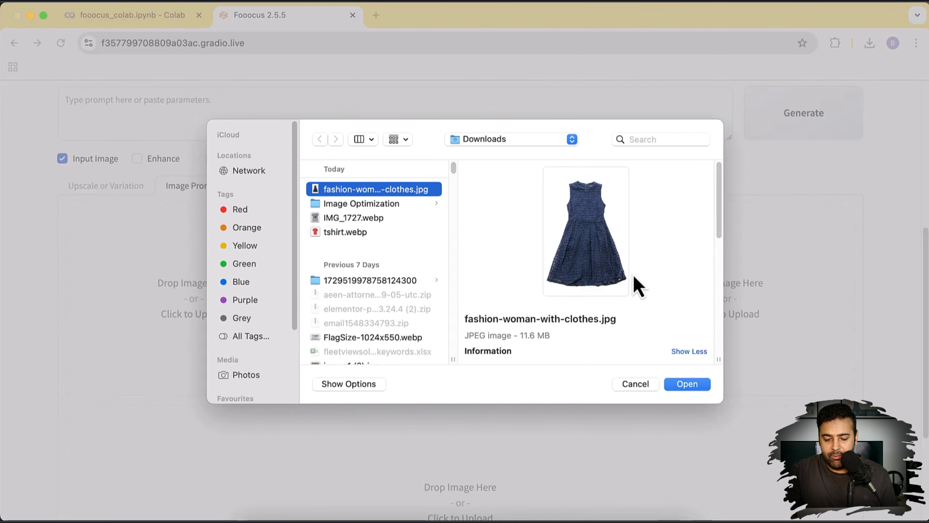
left_click(695, 387)
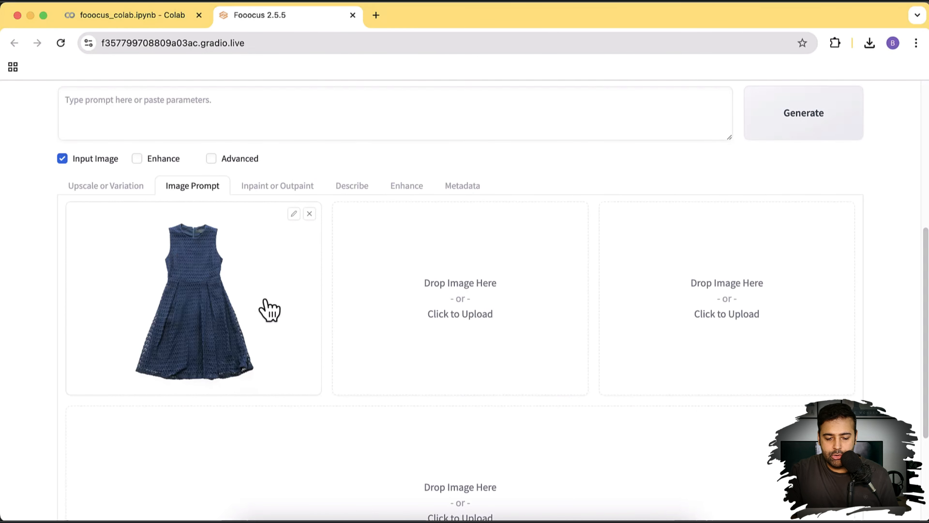
Enable the advanced image prompt options and set the dress image's Stop At to 0.85 and Weight to 0.98
scroll(269, 309, "down", 5)
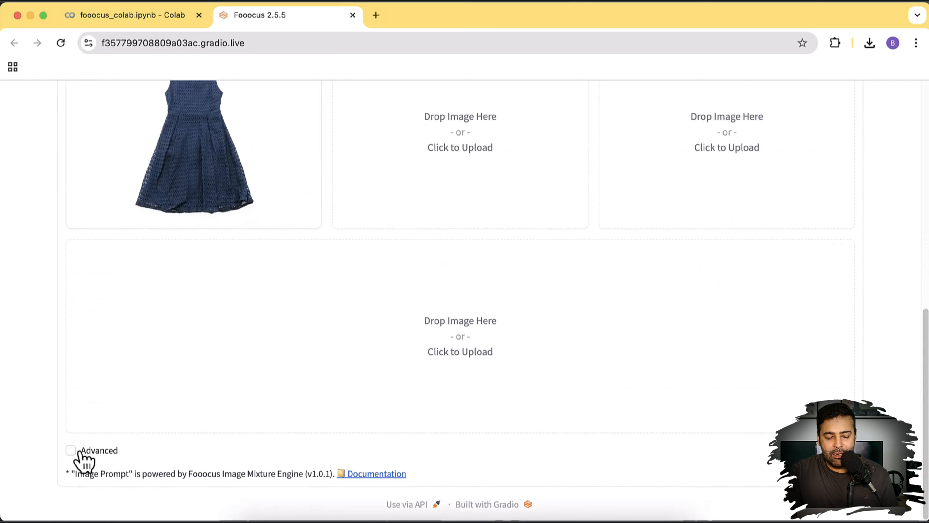
scroll(75, 457, "up", 5)
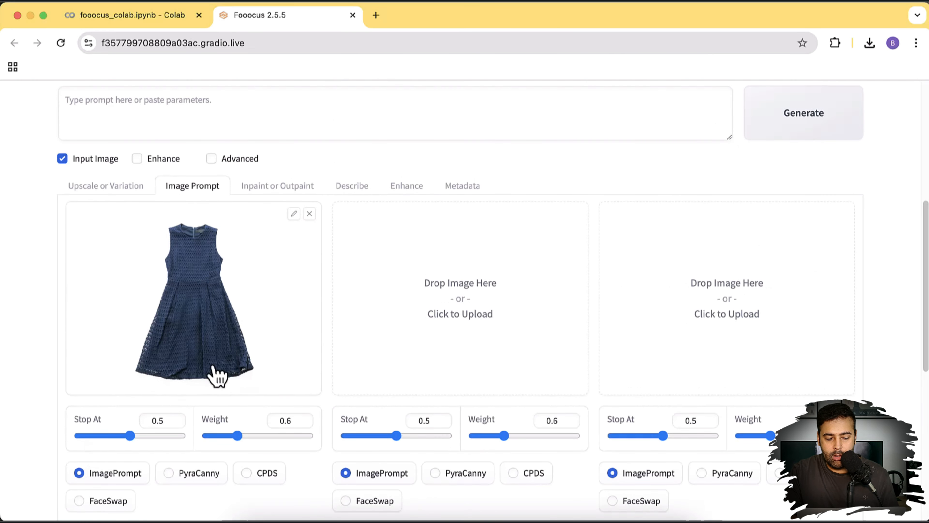
scroll(336, 270, "down", 3)
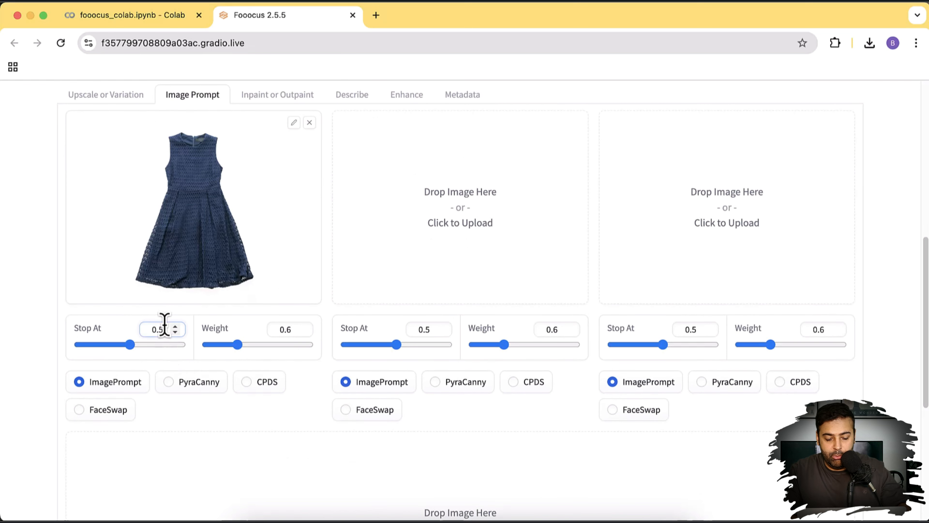
key("BackSpace")
key("BackSpace")
type(".85")
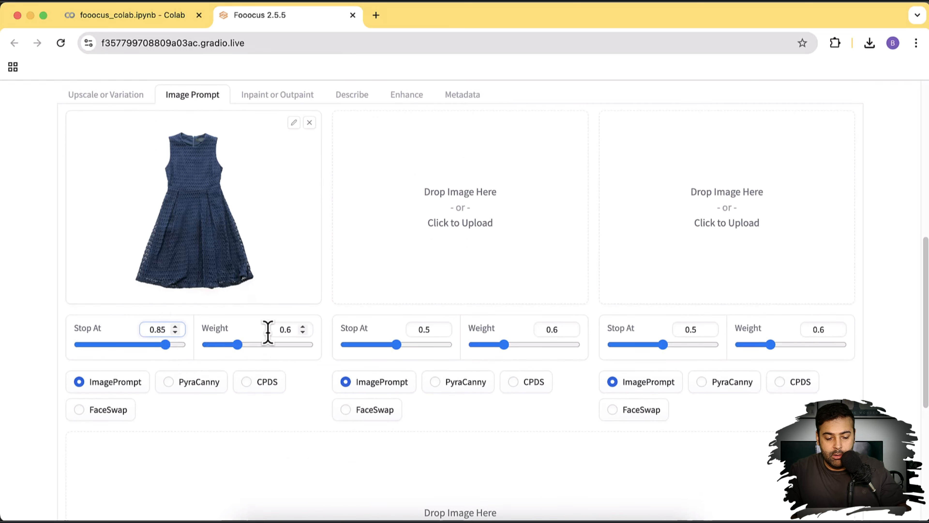
left_click(293, 331)
key("BackSpace")
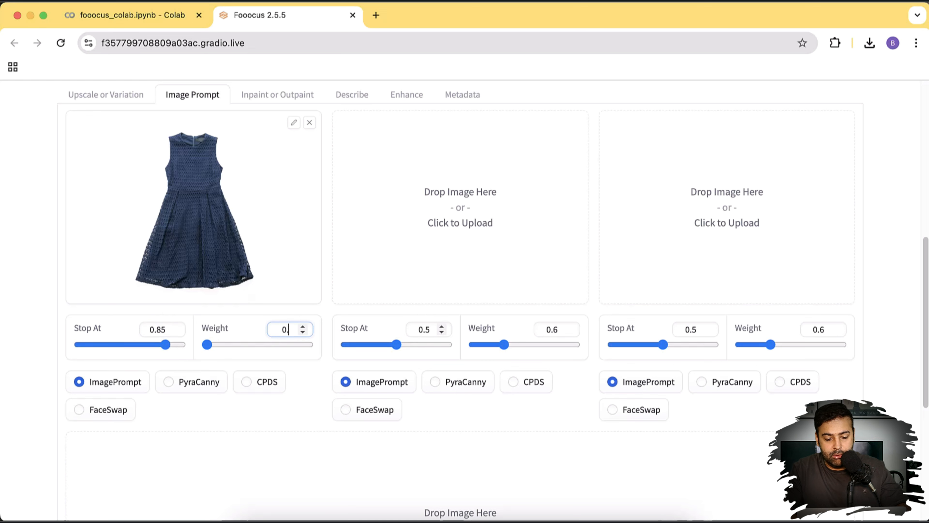
type("98")
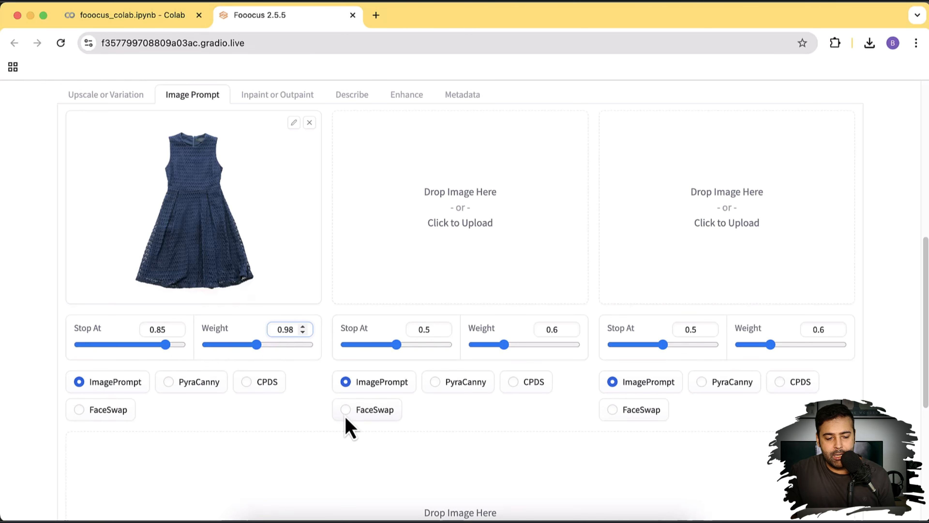
Show the advanced settings and choose the Quality performance mode
scroll(346, 424, "up", 6)
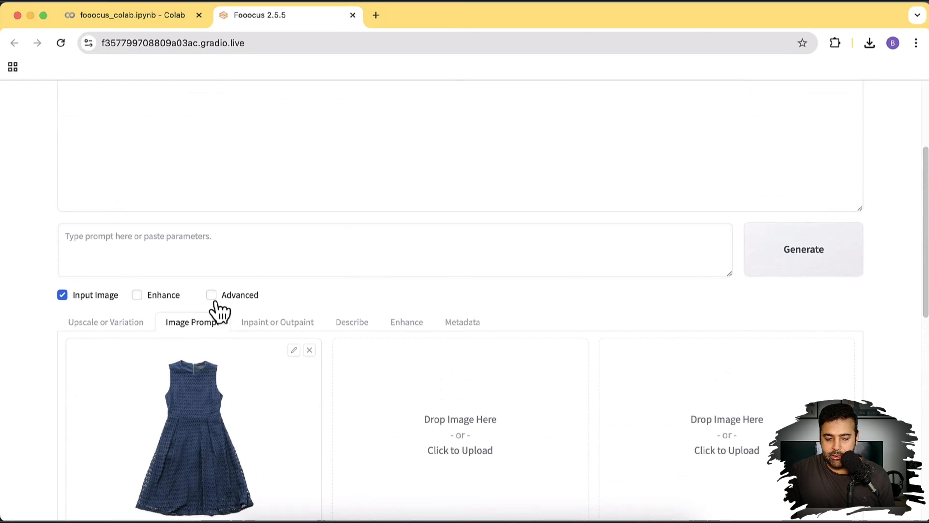
scroll(527, 419, "up", 4)
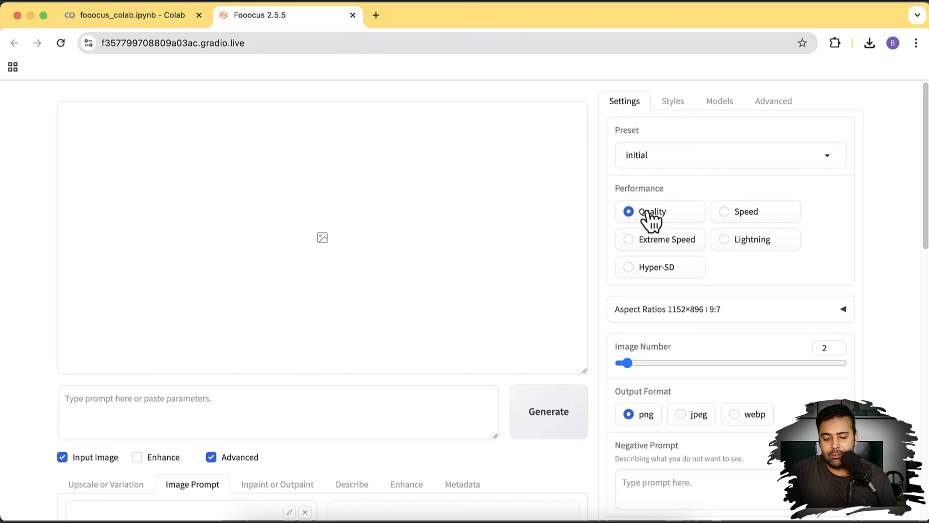
Set the output aspect ratio to 960×1088 (15:17) and collapse the list of ratios
scroll(879, 235, "down", 1)
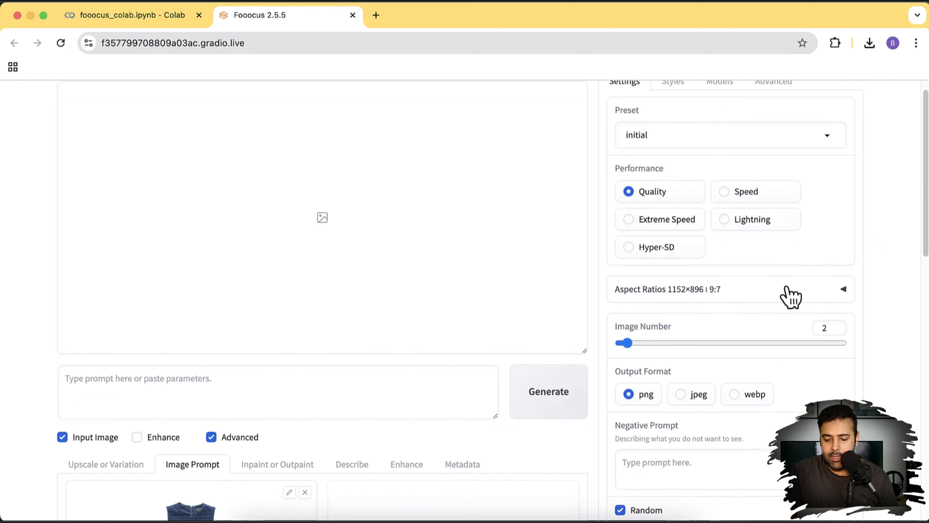
left_click(809, 296)
scroll(844, 230, "down", 4)
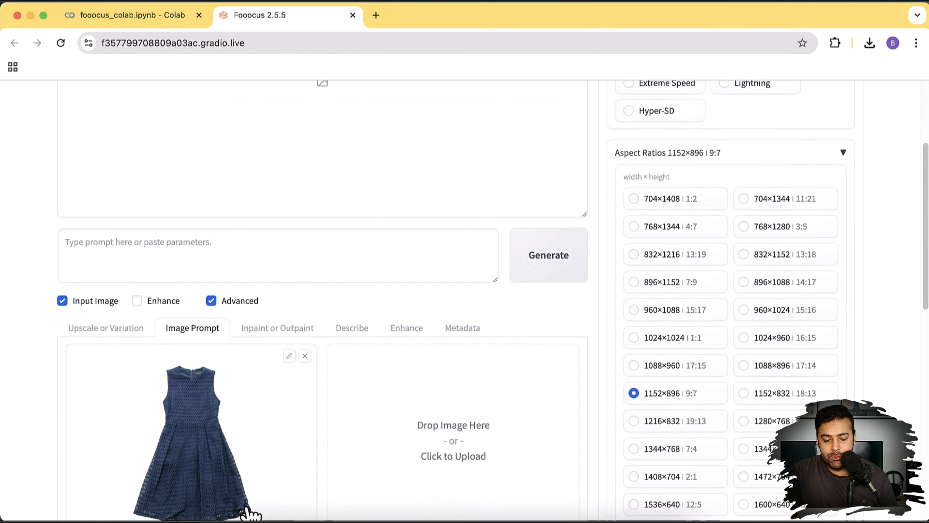
left_click(696, 308)
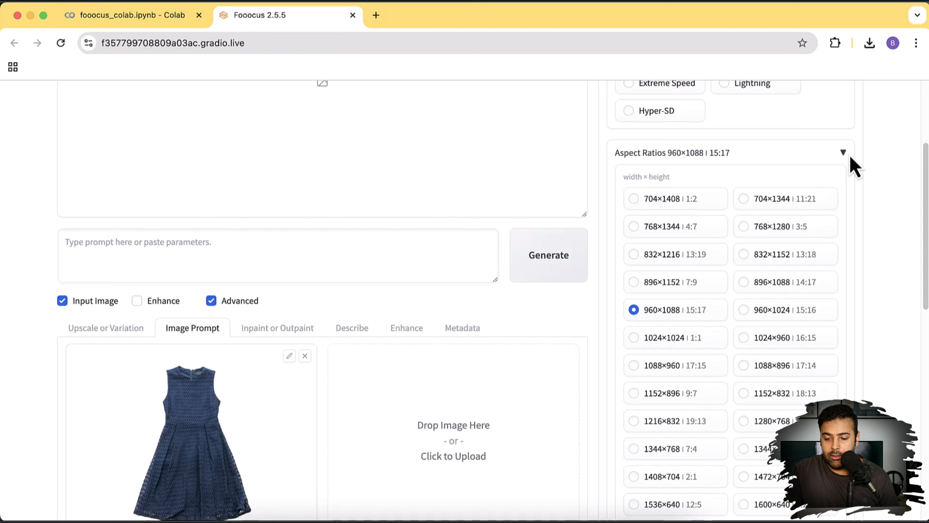
left_click(845, 153)
scroll(851, 245, "up", 5)
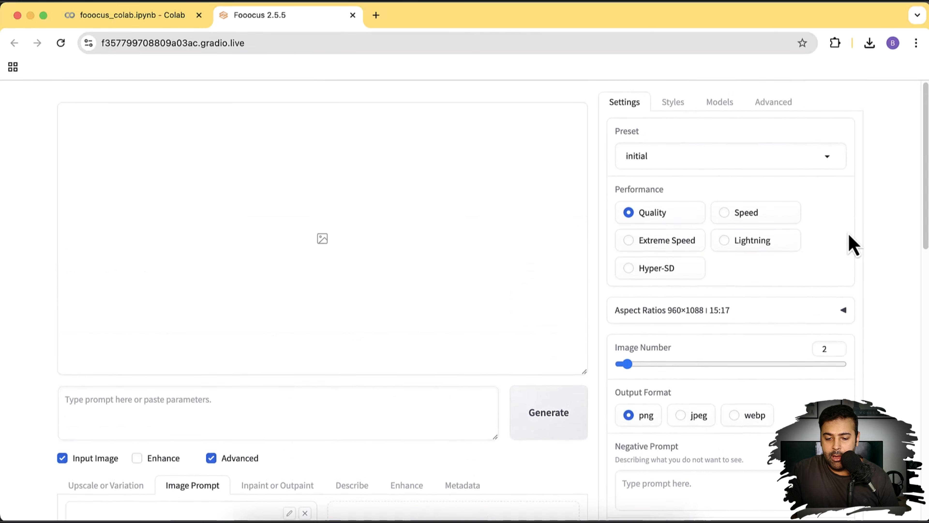
Add the Fooocus Photograph and Fooocus Cinematic styles to the selected styles
left_click(681, 103)
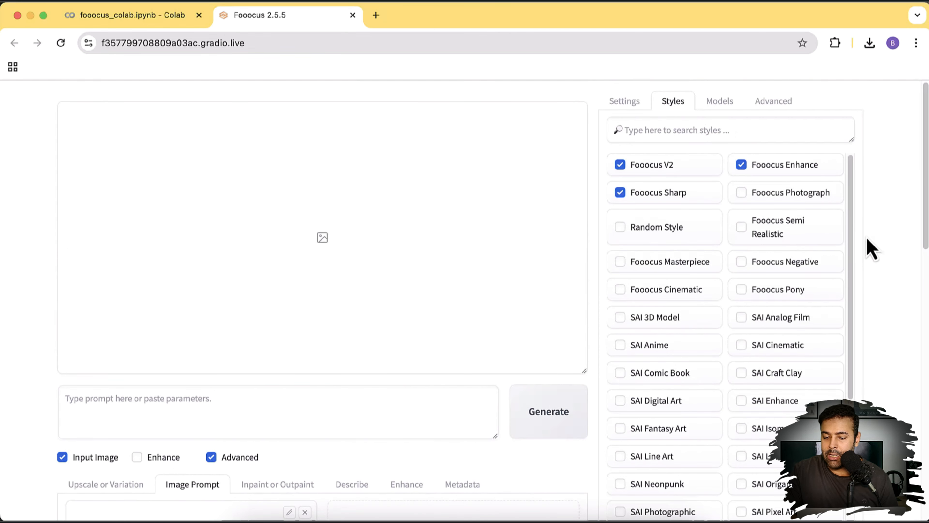
left_click(778, 193)
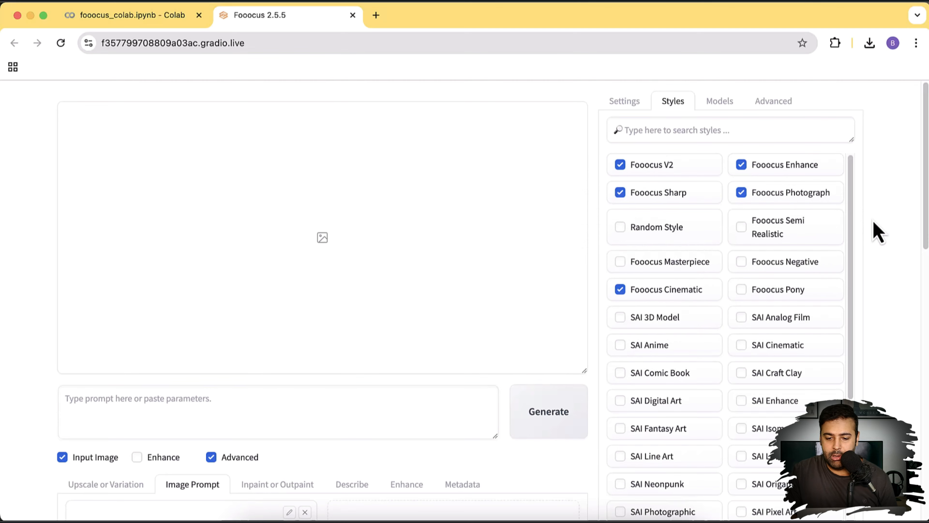
Copy the female model prompt from the Trello card's description and paste it into the Fooocus prompt field
left_click(351, 405)
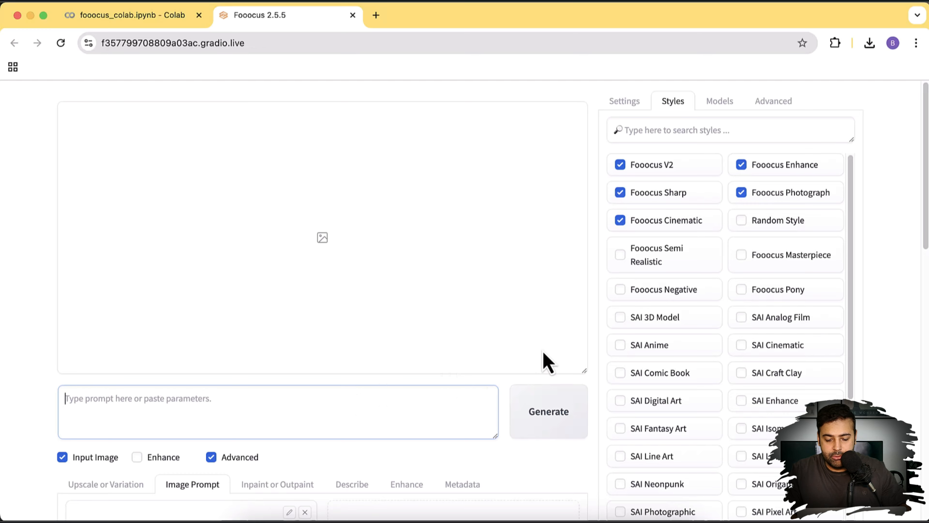
left_click(599, 519)
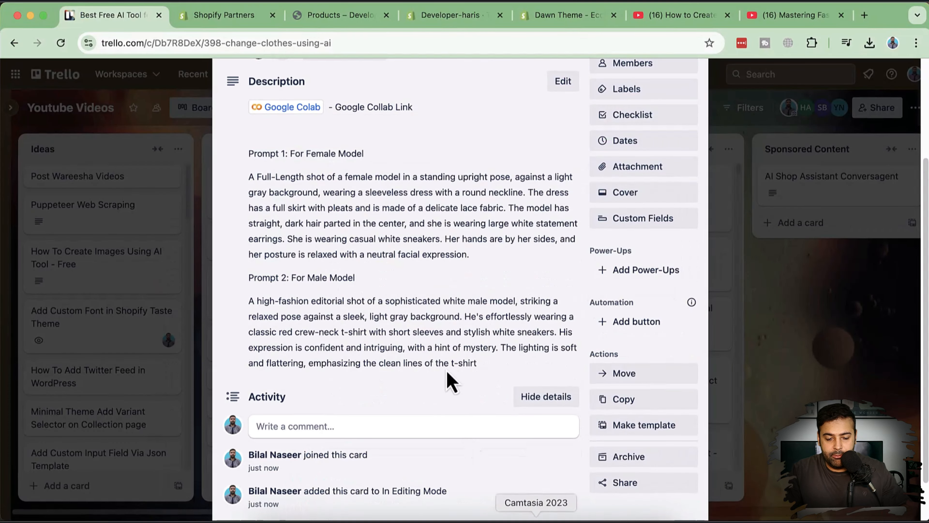
left_click_drag(471, 256, 260, 185)
key("super+c")
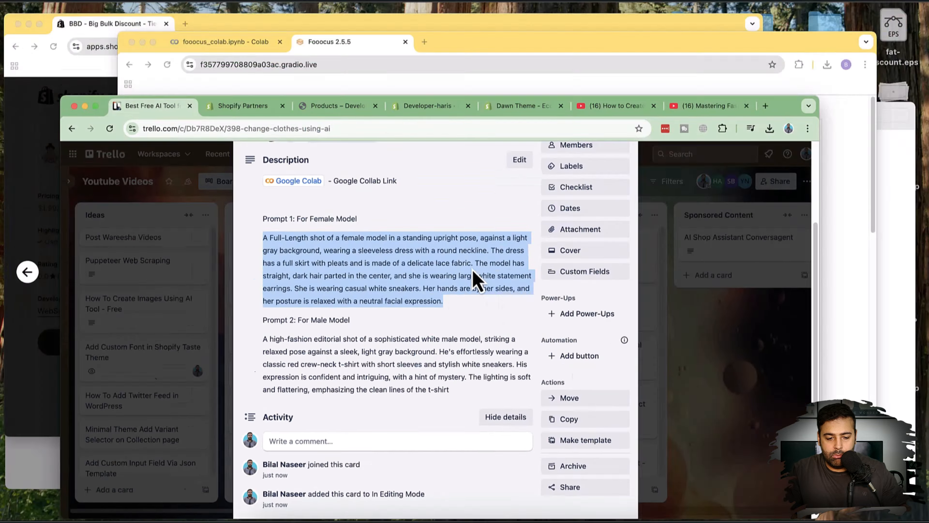
left_click(531, 208)
left_click(431, 399)
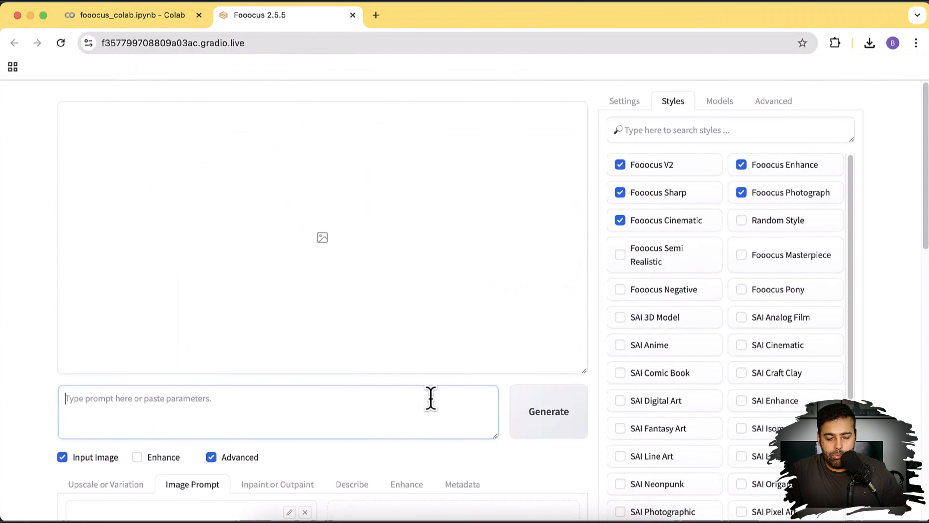
key("super+v")
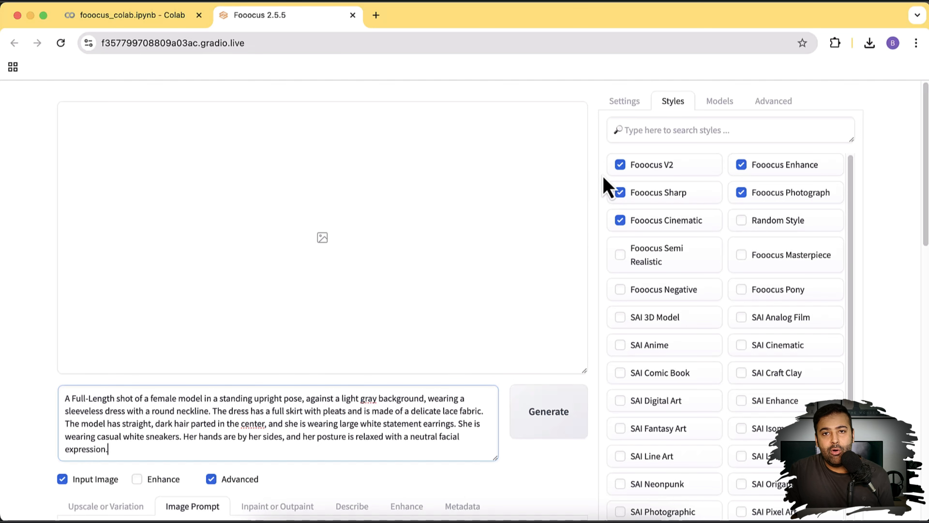
scroll(604, 180, "down", 1)
scroll(604, 180, "down", 1)
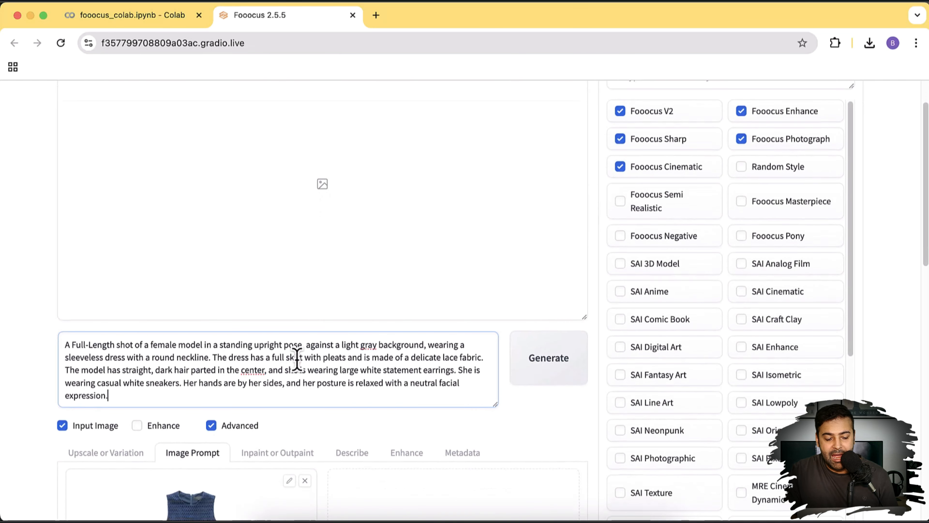
triple_click(311, 357)
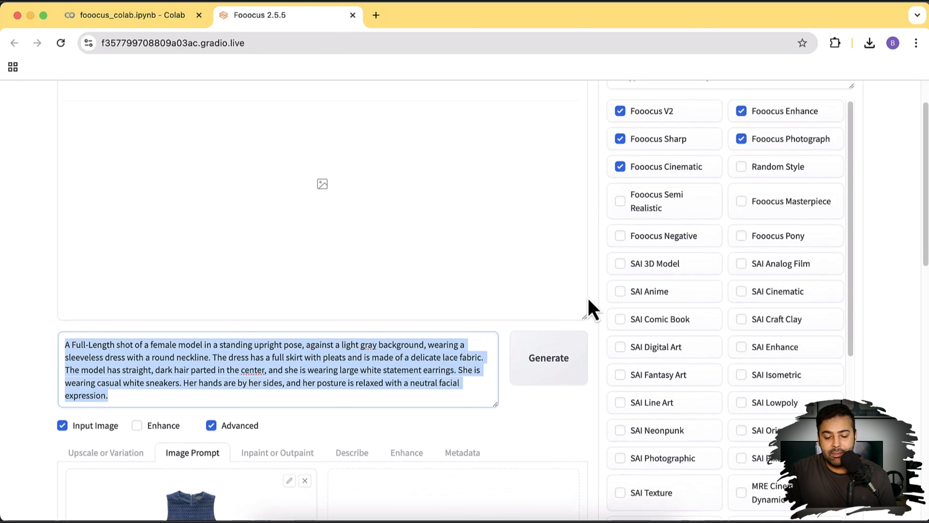
left_click(618, 291)
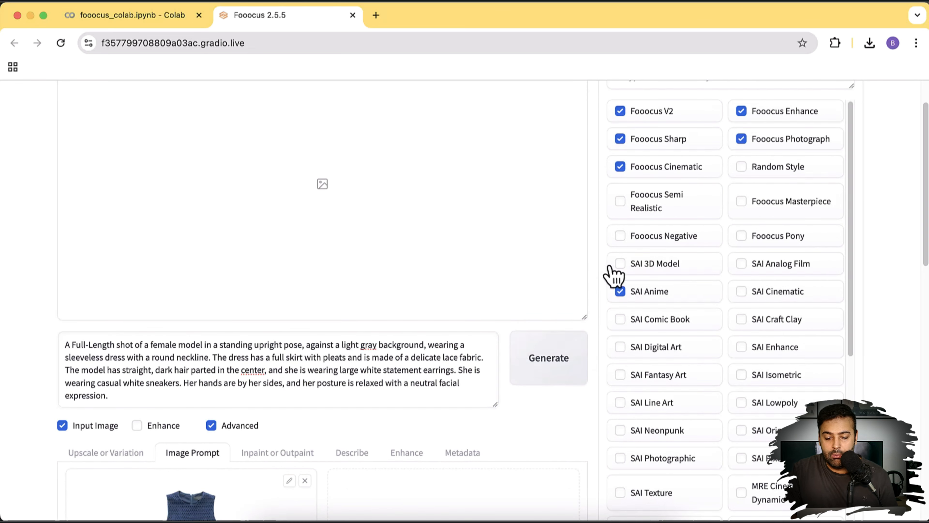
left_click(620, 292)
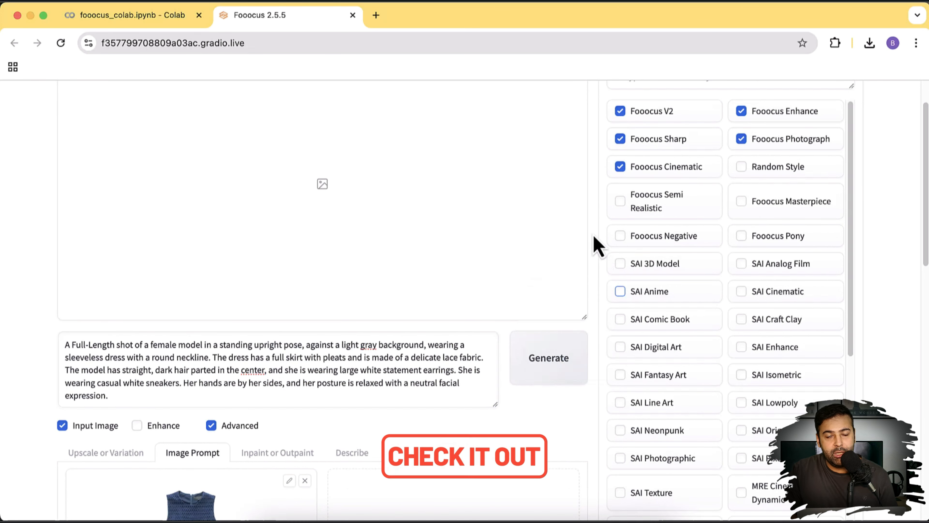
Review the prompt's wording for the model's pose, the background and the dress description
scroll(594, 237, "down", 2)
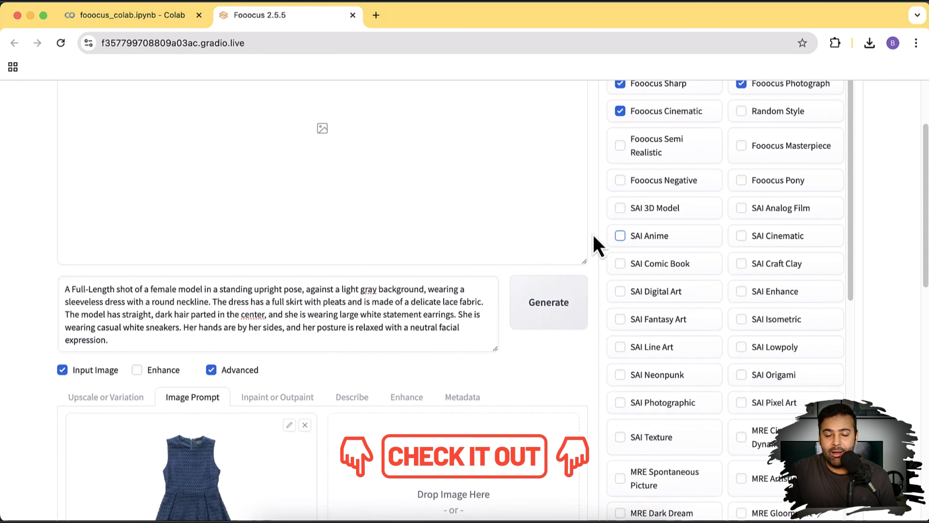
scroll(597, 245, "down", 1)
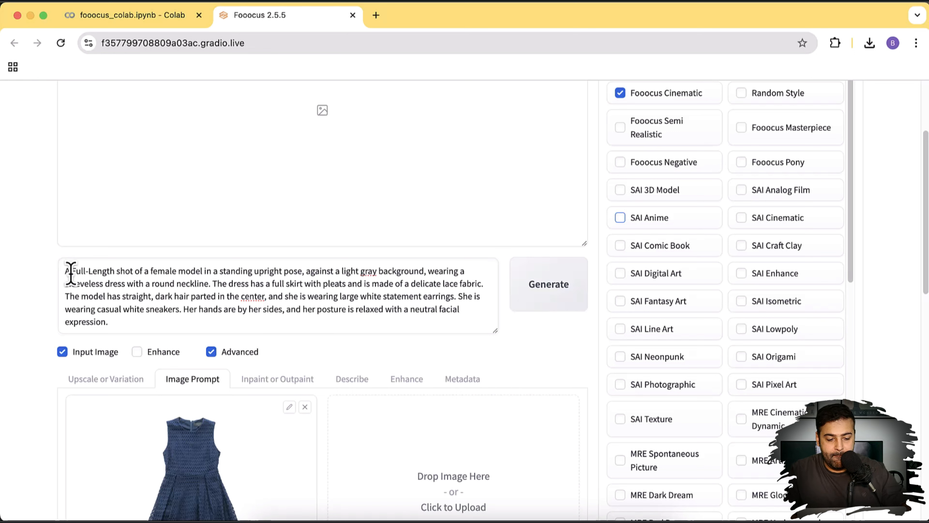
left_click_drag(70, 271, 183, 271)
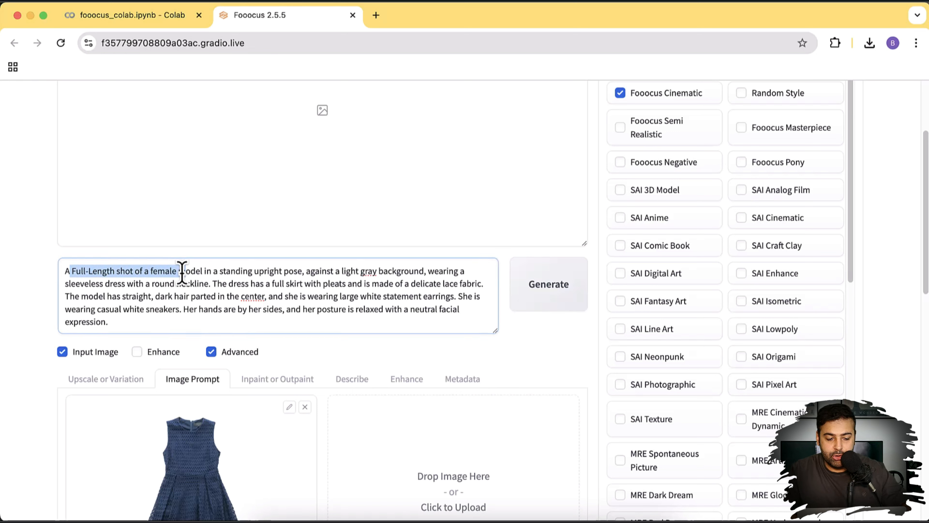
left_click(186, 271)
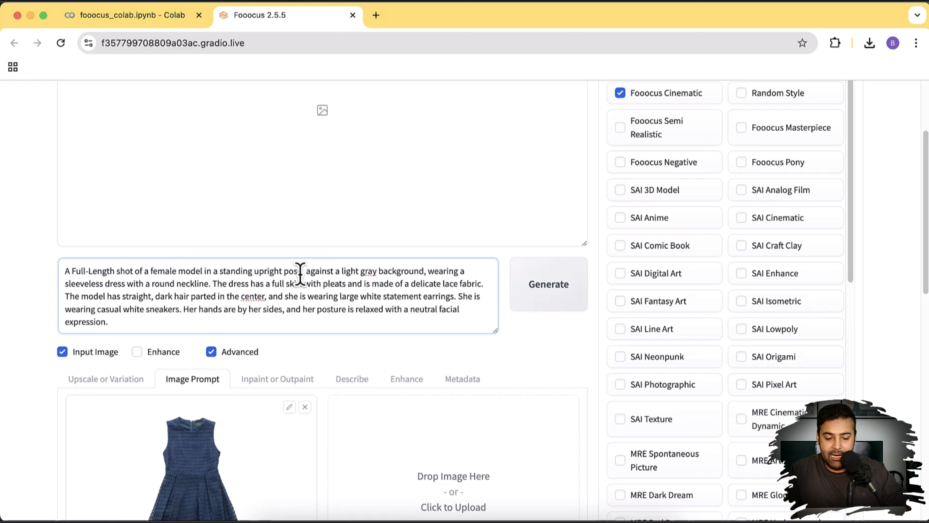
left_click_drag(425, 271, 59, 273)
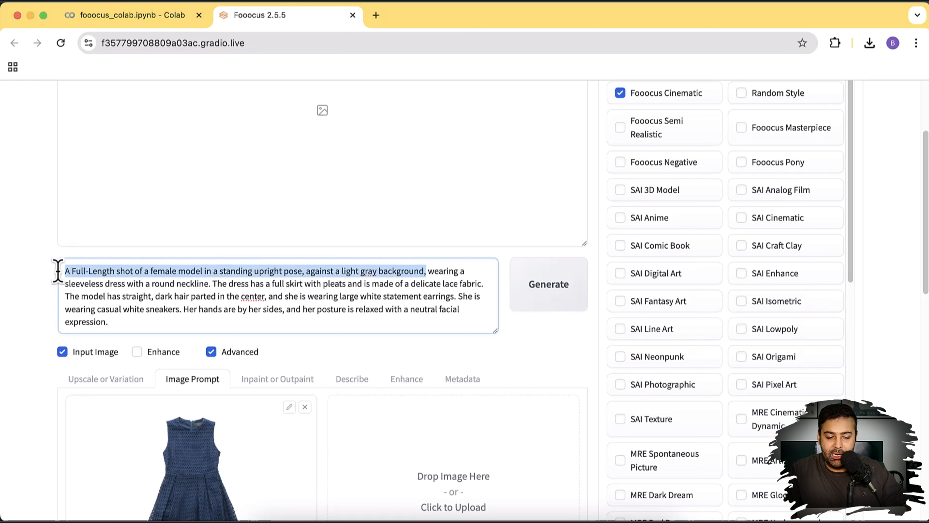
left_click(321, 283)
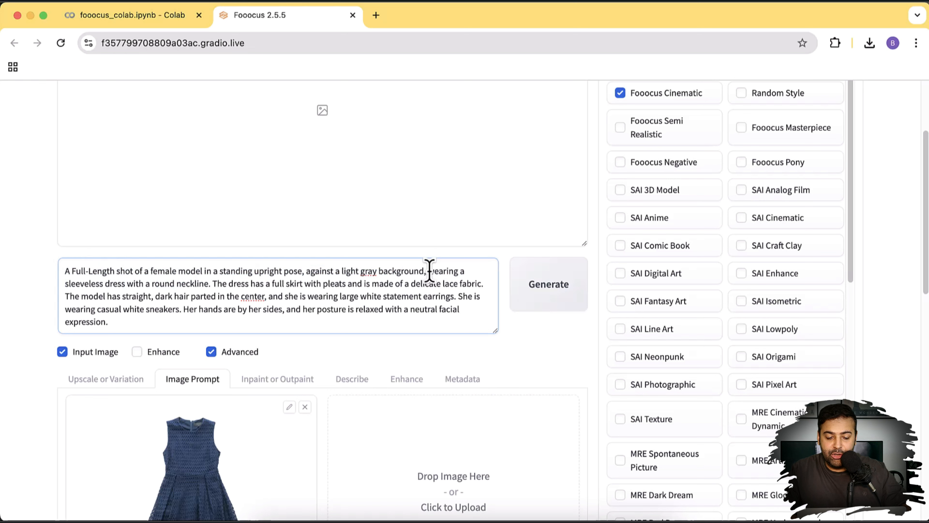
left_click_drag(428, 271, 491, 285)
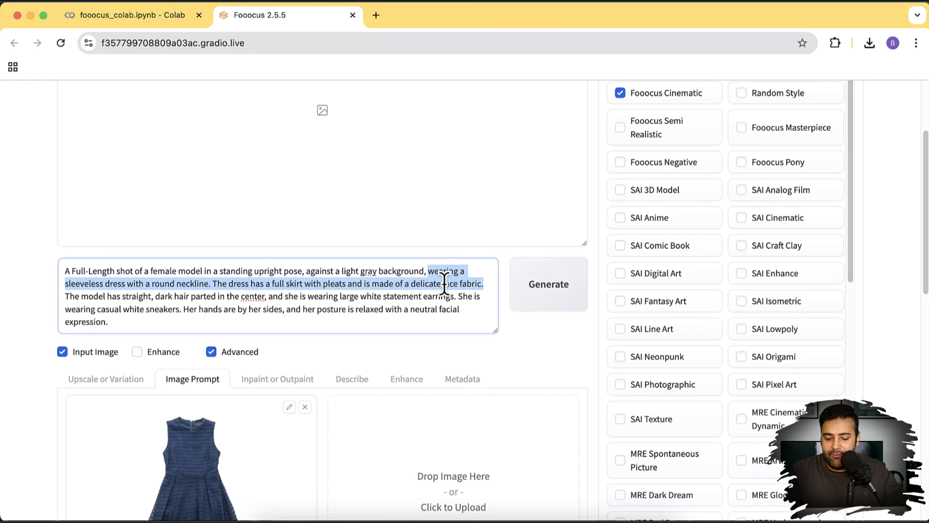
Set the image number to 4 in the generation settings and generate the model images
scroll(624, 388, "up", 3)
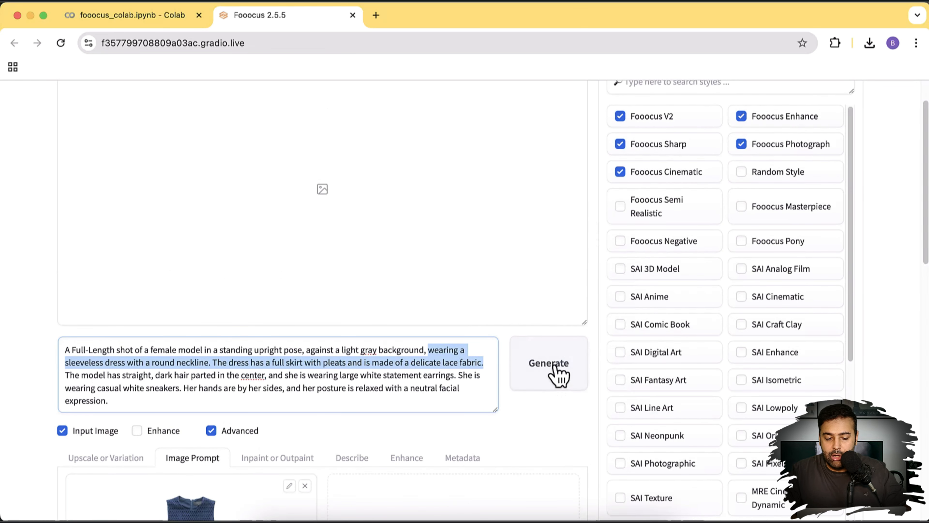
scroll(851, 326, "up", 2)
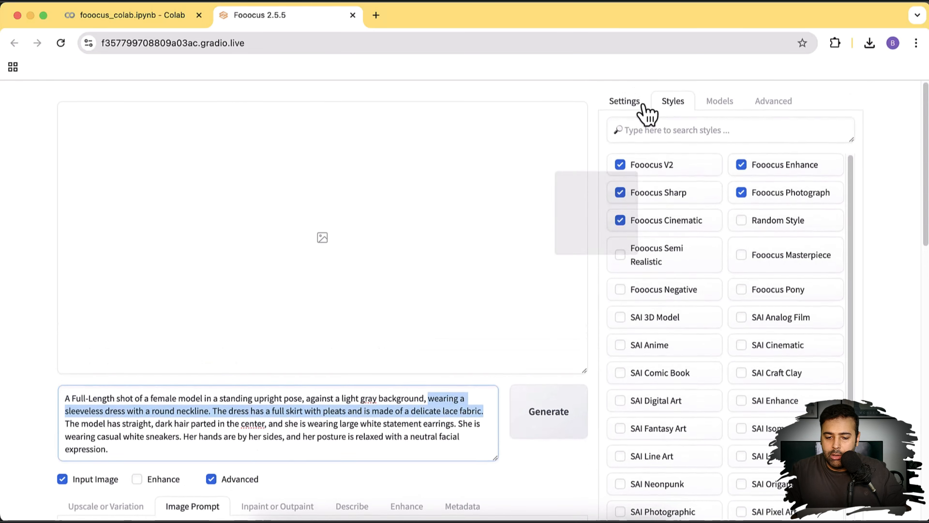
left_click(641, 107)
scroll(832, 243, "down", 3)
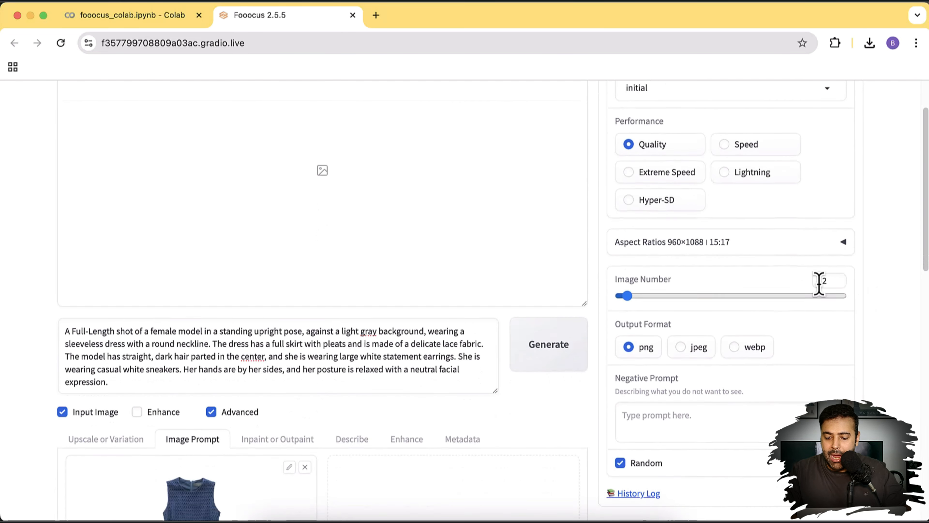
double_click(820, 281)
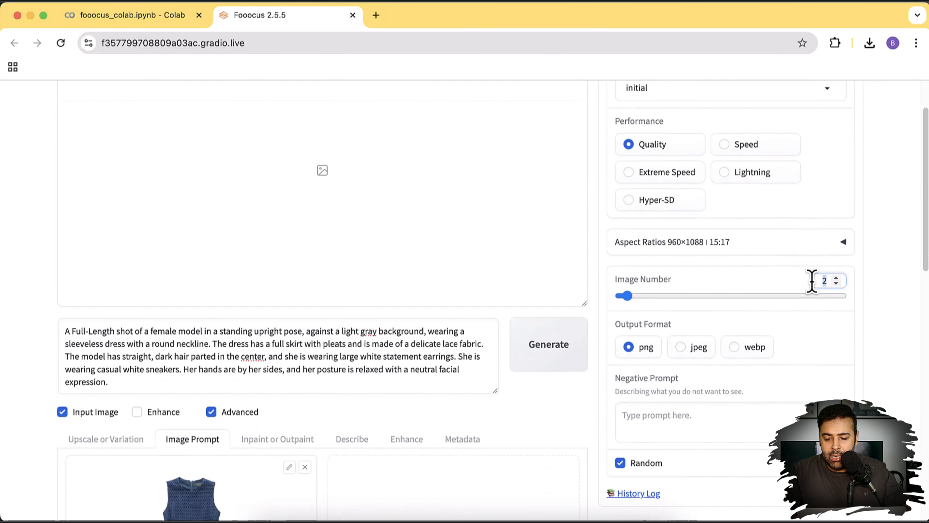
type("4")
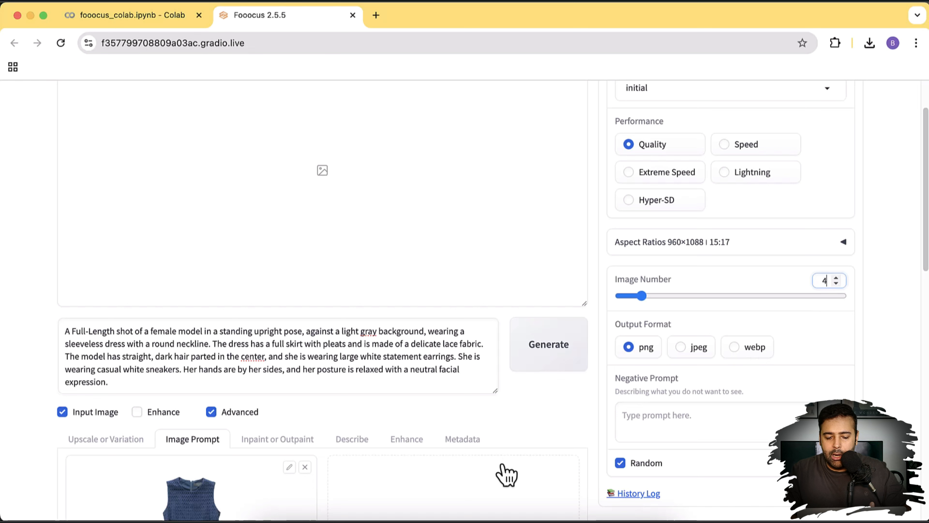
left_click(556, 352)
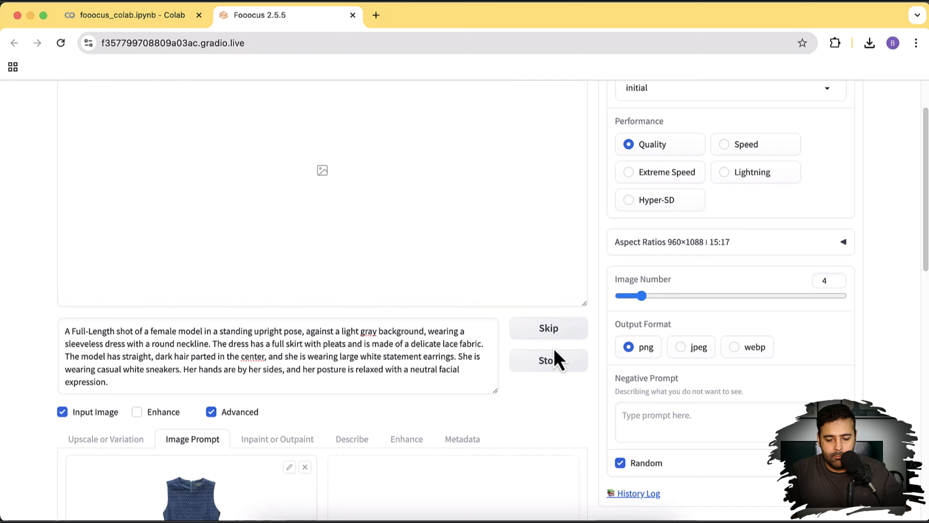
scroll(591, 374, "up", 1)
scroll(608, 330, "up", 1)
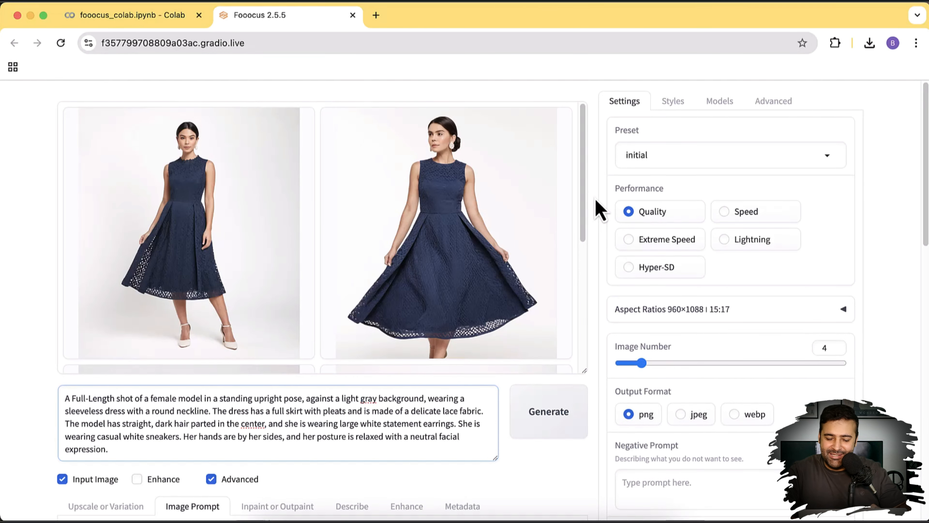
Look through the generated images and open the first two in new browser tabs
scroll(514, 155, "down", 3)
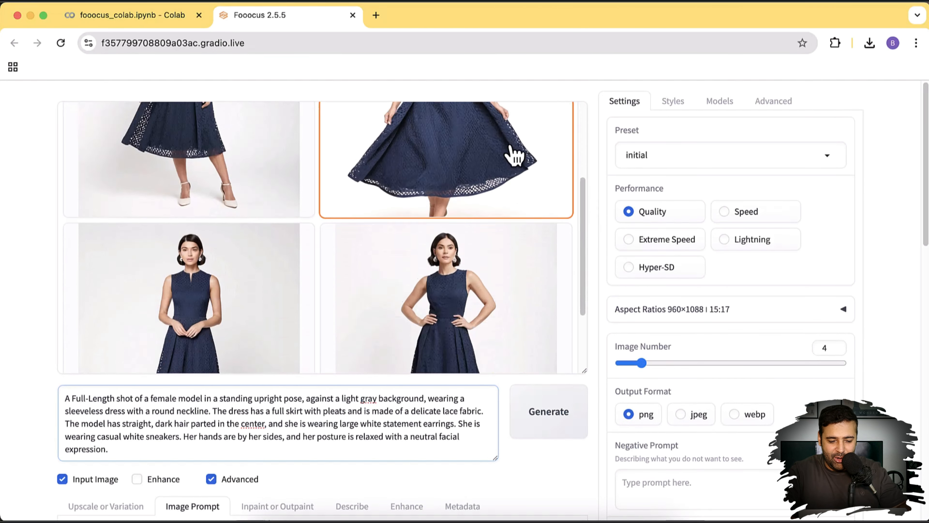
scroll(511, 153, "down", 2)
scroll(508, 152, "up", 5)
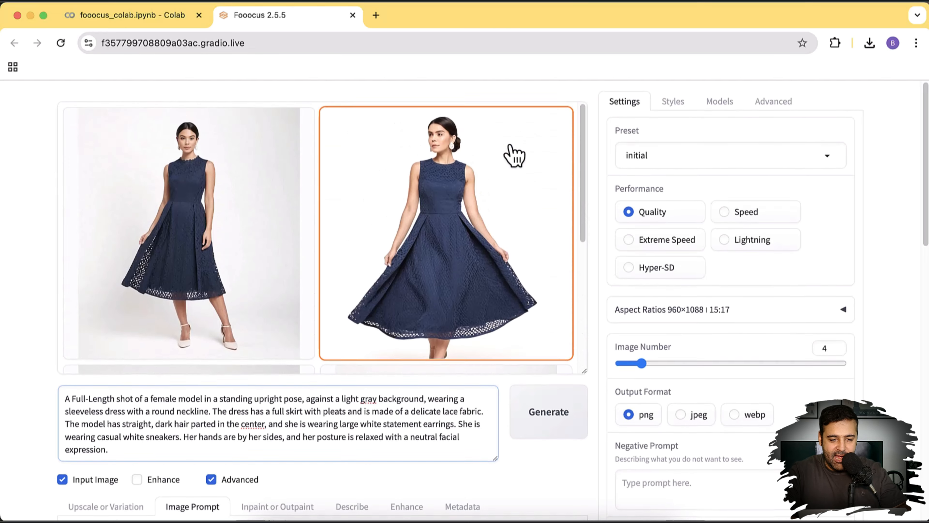
right_click(236, 164)
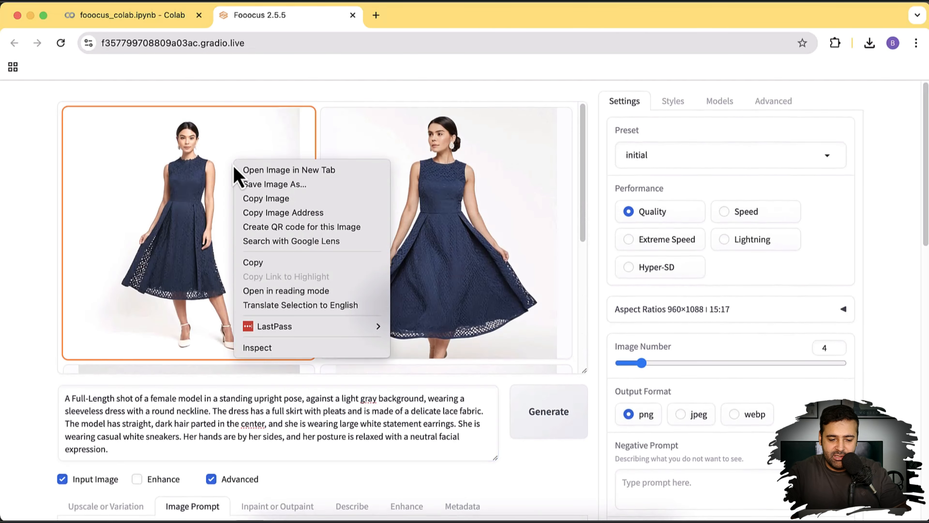
right_click(394, 191)
left_click(402, 190)
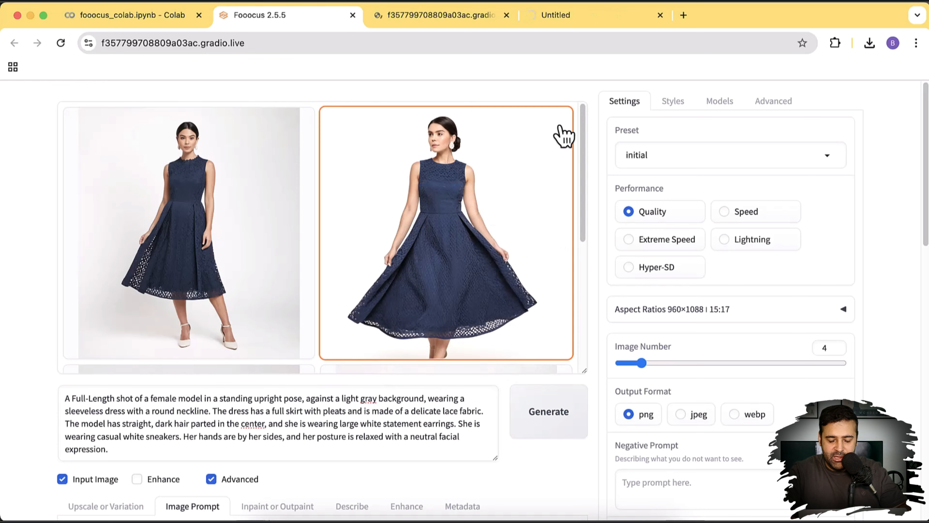
Open the two remaining generated model images in the lower gallery row in new browser tabs
scroll(560, 128, "down", 6)
right_click(450, 177)
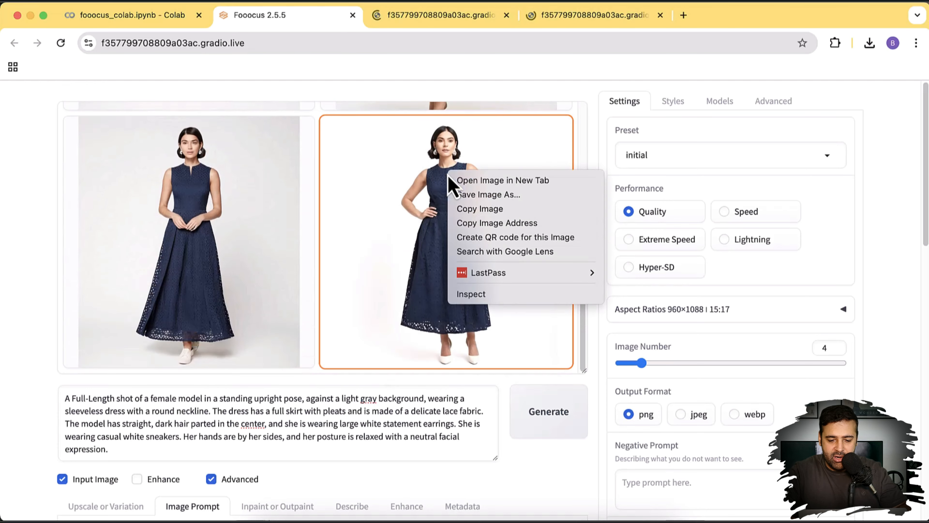
right_click(396, 211)
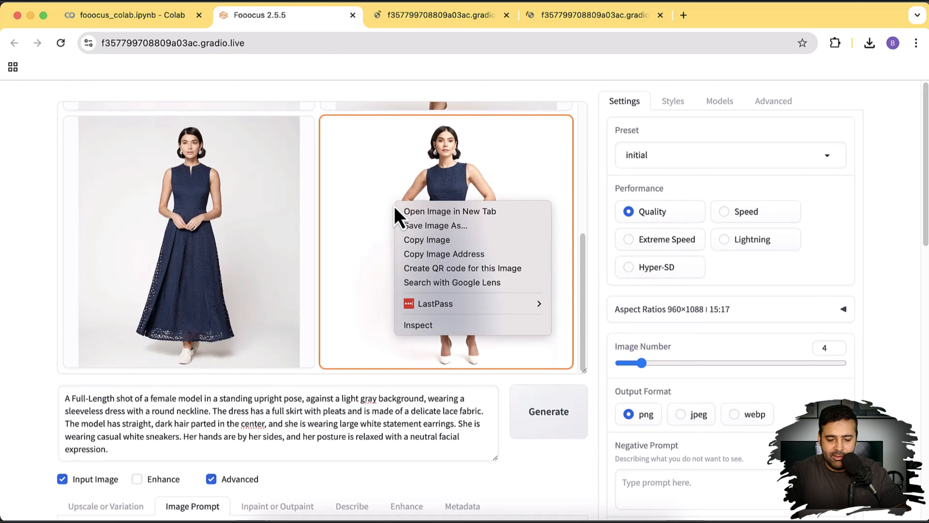
left_click(405, 211)
right_click(242, 205)
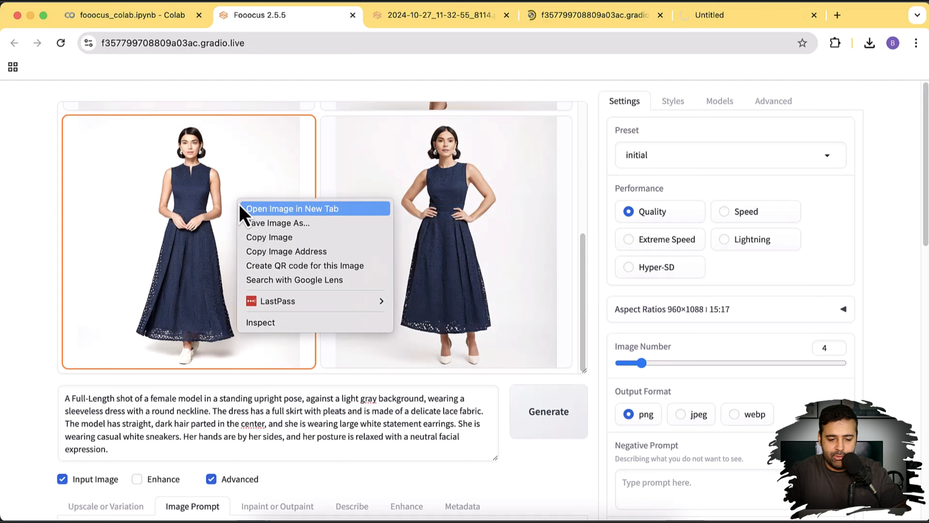
left_click(243, 209)
View each of the four generated model images at full size to compare the dress and poses
left_click(366, 19)
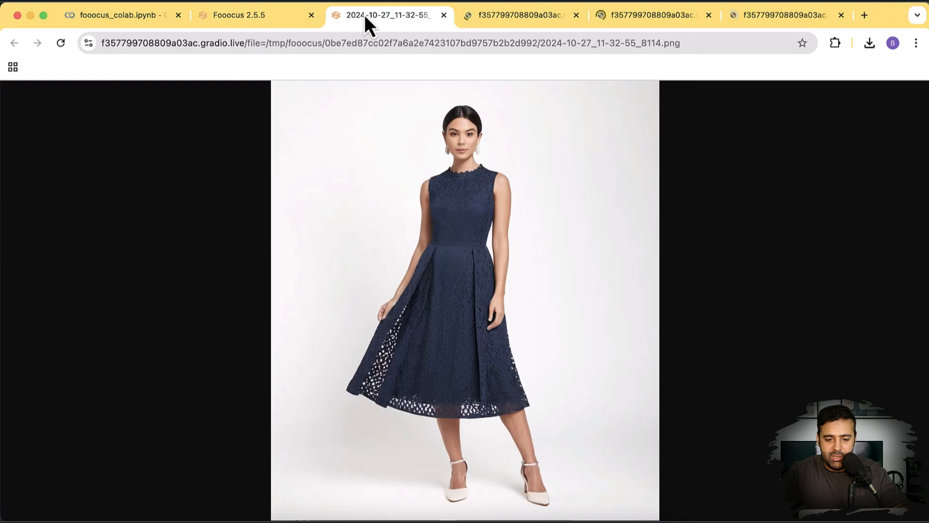
left_click(540, 250)
left_click(525, 185)
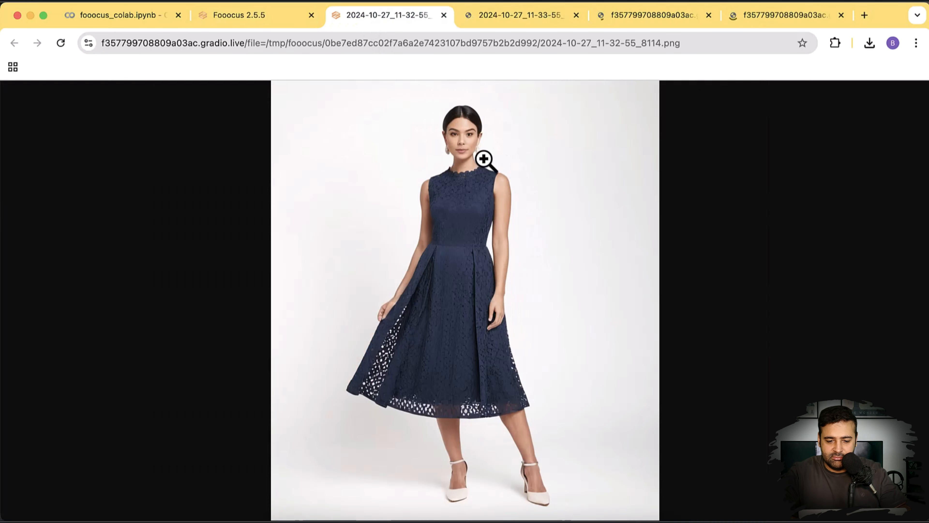
left_click(503, 21)
left_click(534, 174)
left_click(534, 175)
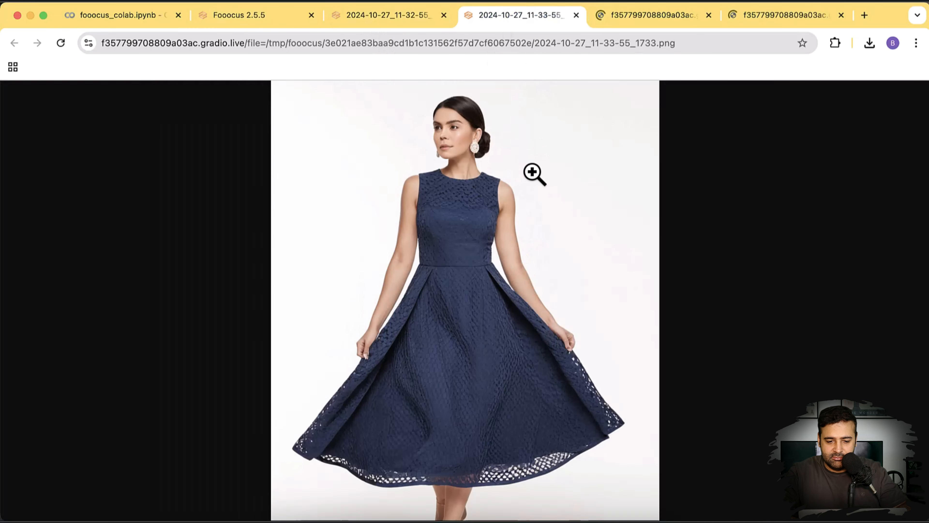
left_click(622, 20)
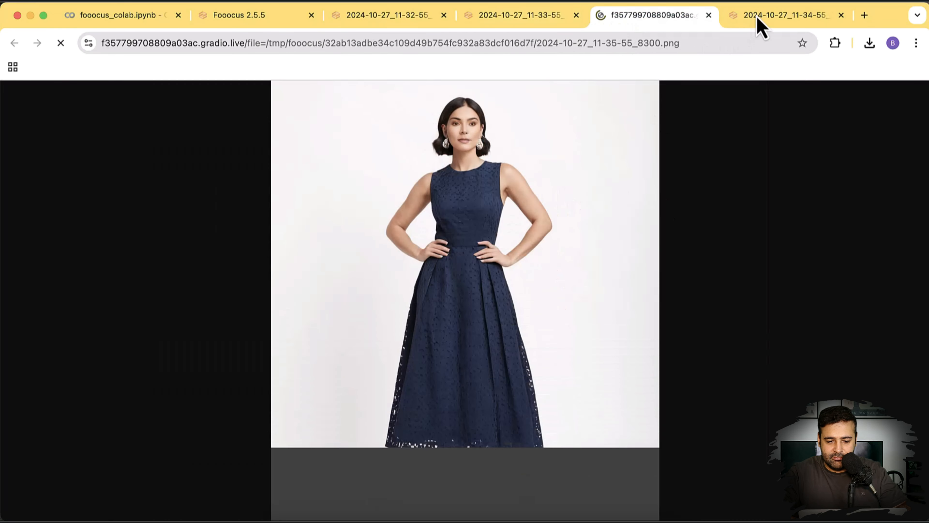
left_click(758, 18)
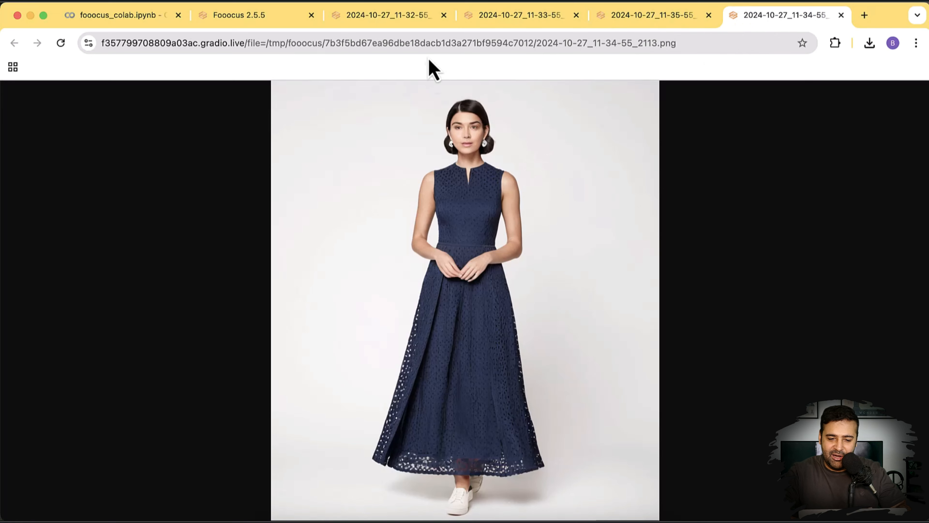
left_click(377, 18)
Return to Fooocus, upload dress-poss.webp from the AI For Ecommerce folder as the second image prompt, and set its type to PyraCanny
left_click(275, 19)
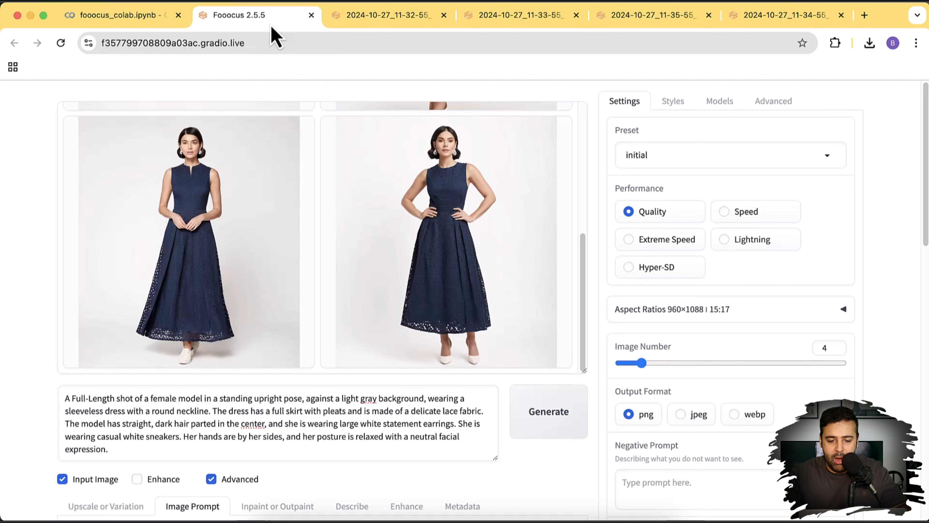
scroll(919, 133, "down", 8)
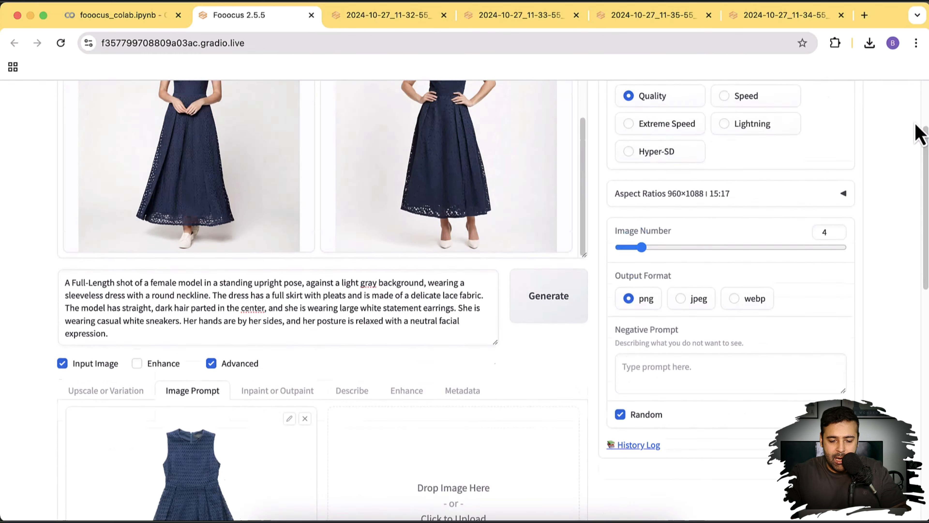
scroll(919, 133, "down", 2)
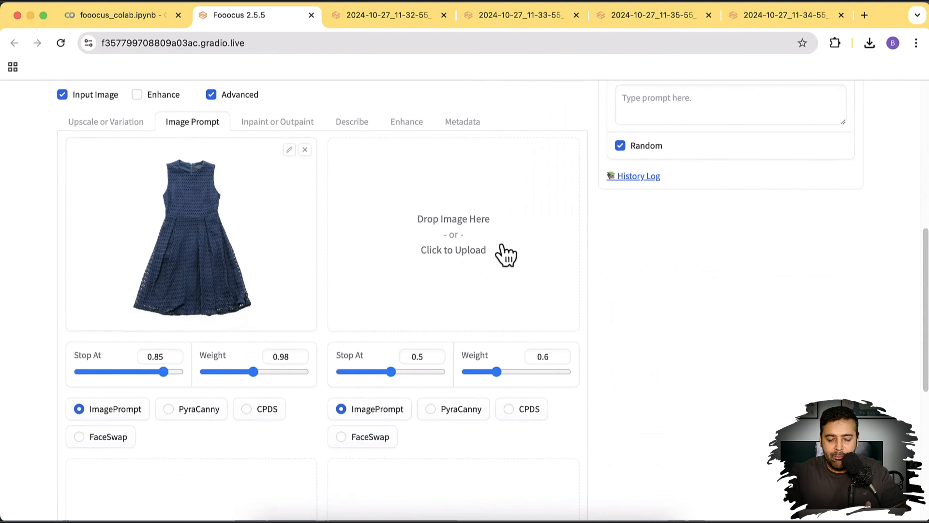
left_click(469, 252)
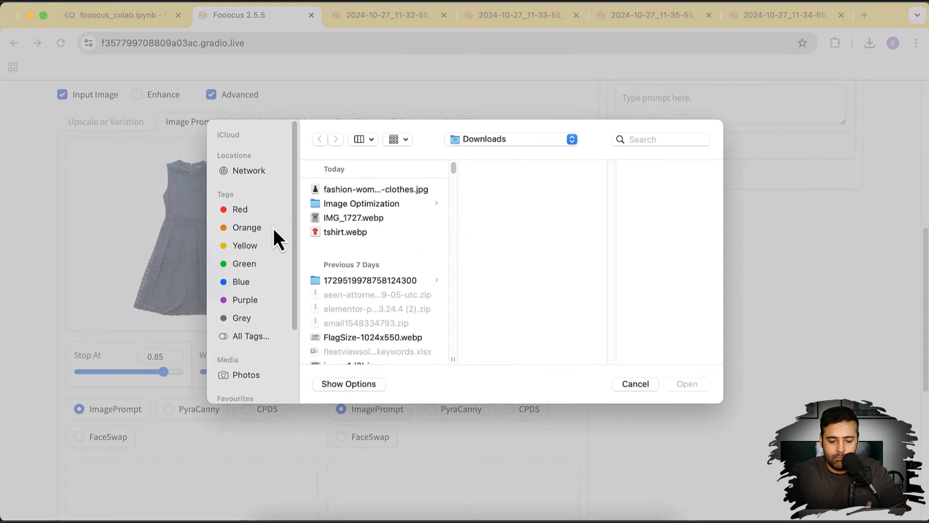
scroll(278, 240, "down", 3)
left_click(273, 390)
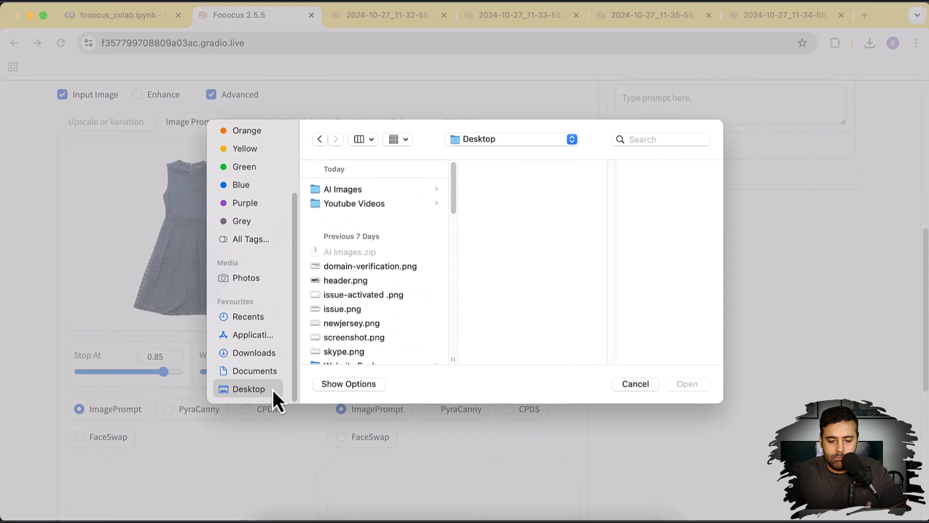
left_click(422, 189)
left_click(518, 190)
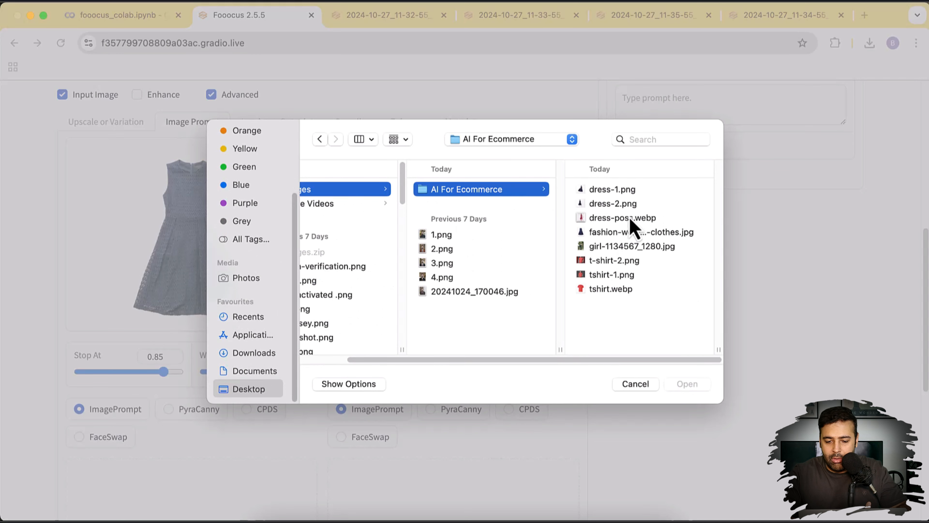
left_click(637, 217)
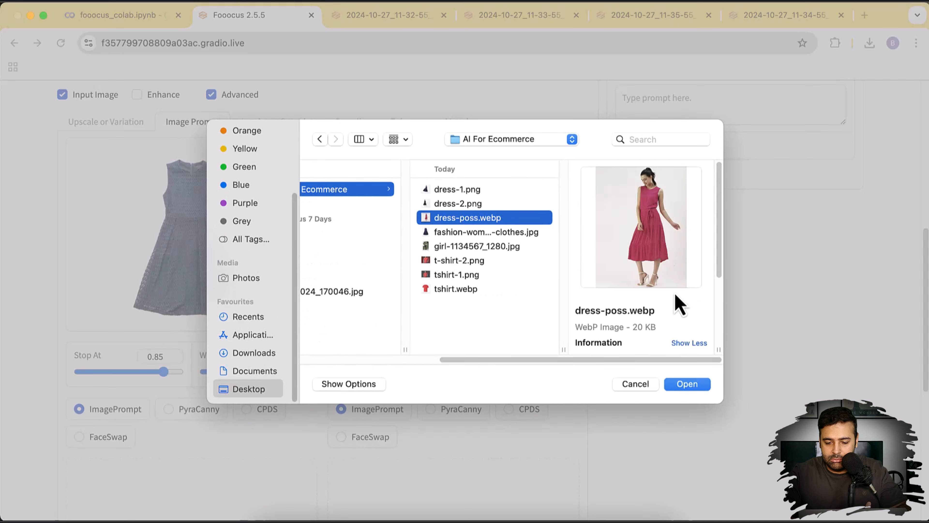
left_click(679, 383)
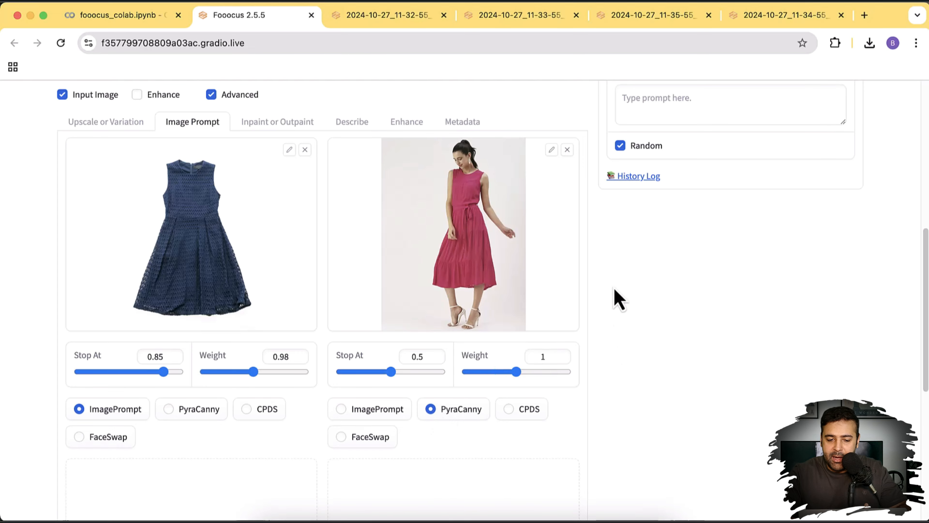
Generate a new set of model images using both the dress image and the pose reference
scroll(615, 297, "up", 10)
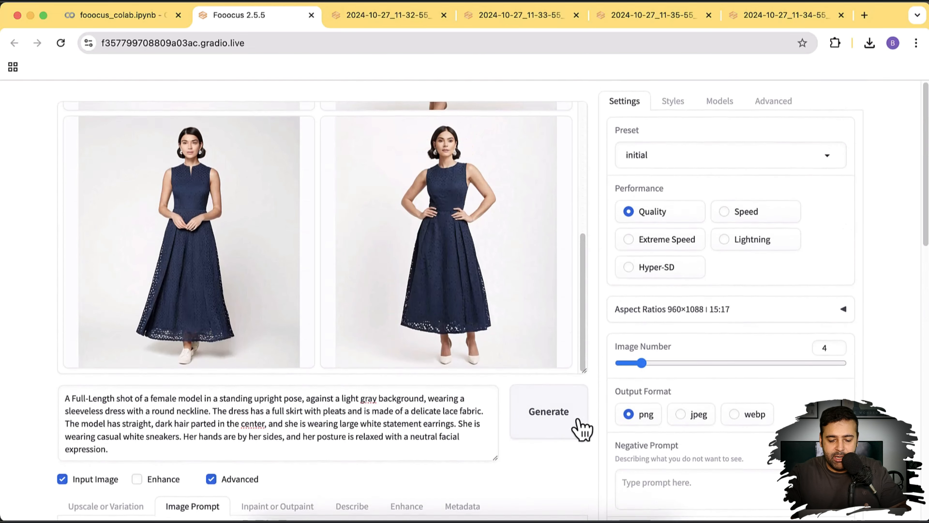
left_click(576, 434)
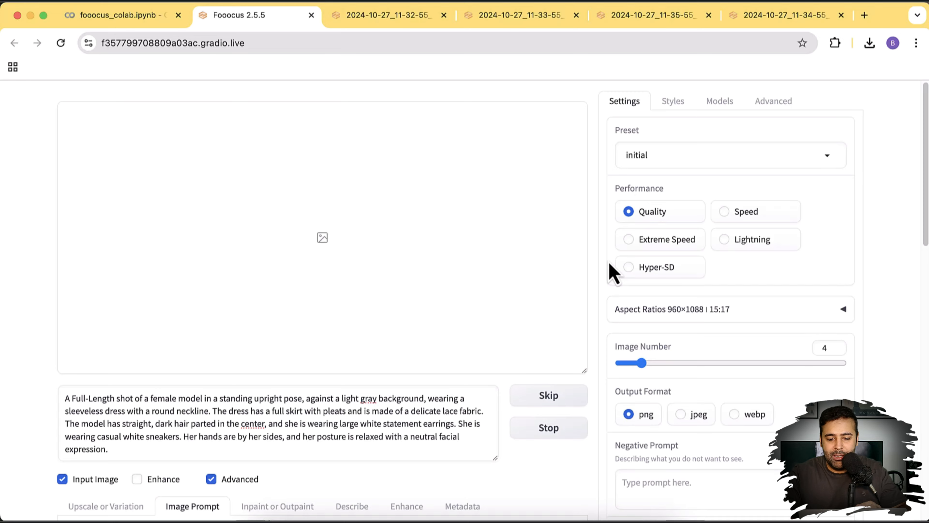
scroll(614, 271, "down", 10)
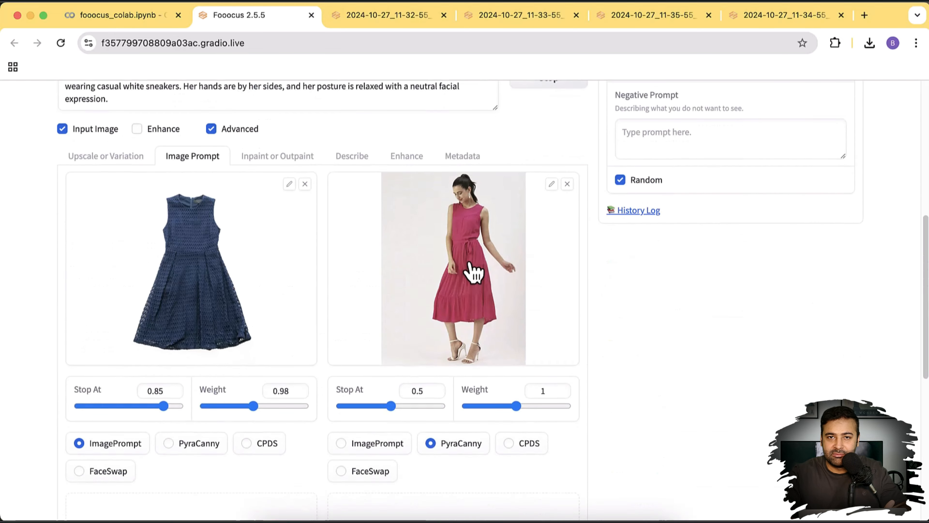
scroll(474, 272, "up", 10)
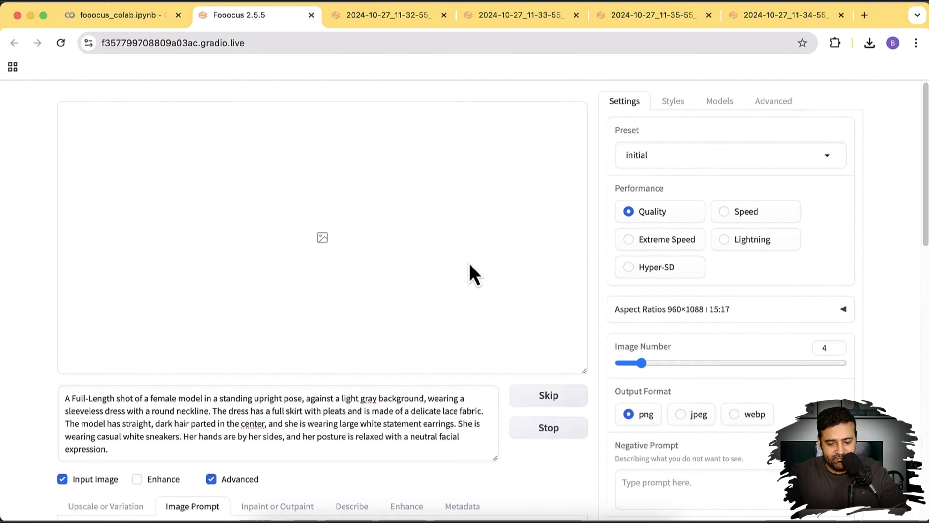
scroll(470, 266, "down", 1)
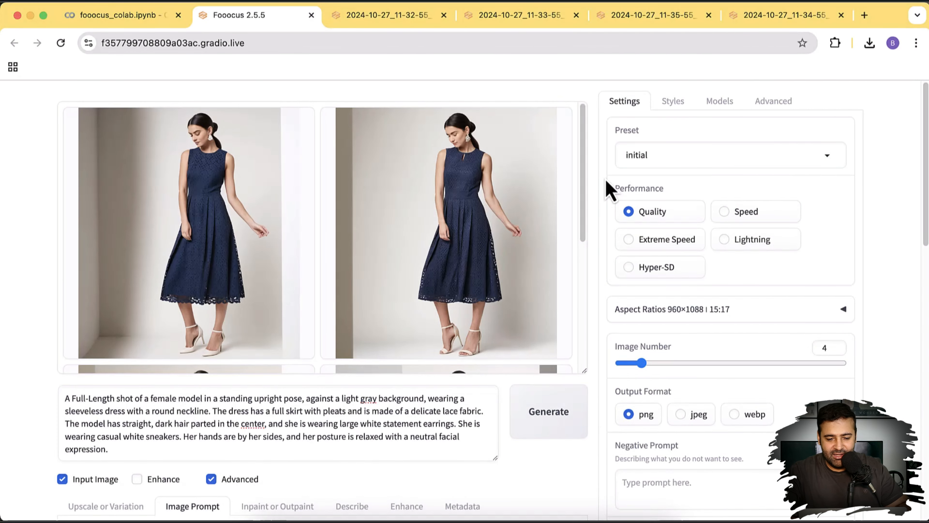
Open the second newly generated image in its own browser tab and view it at full size
right_click(481, 190)
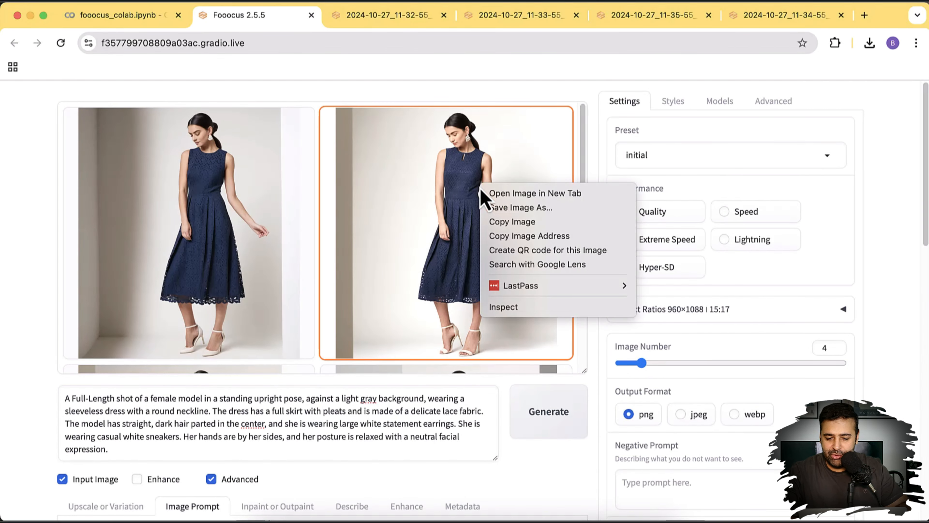
left_click(487, 193)
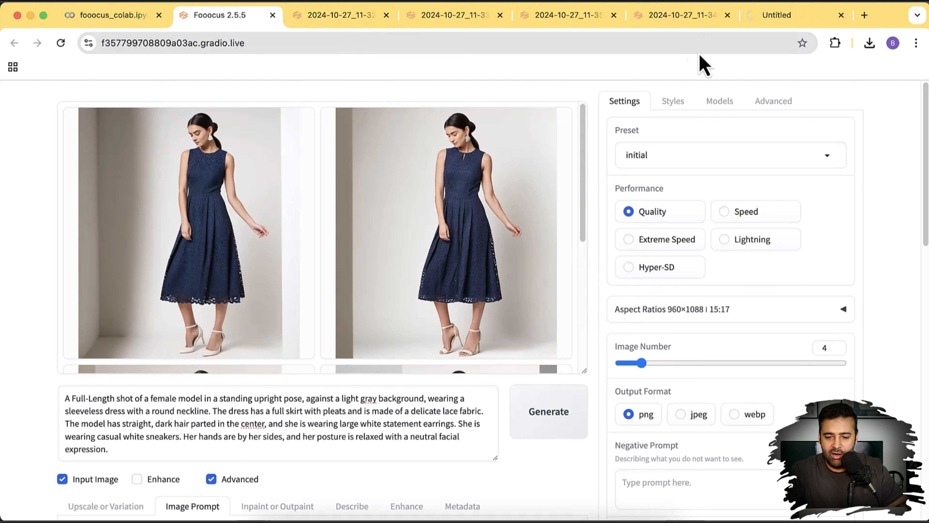
left_click(787, 17)
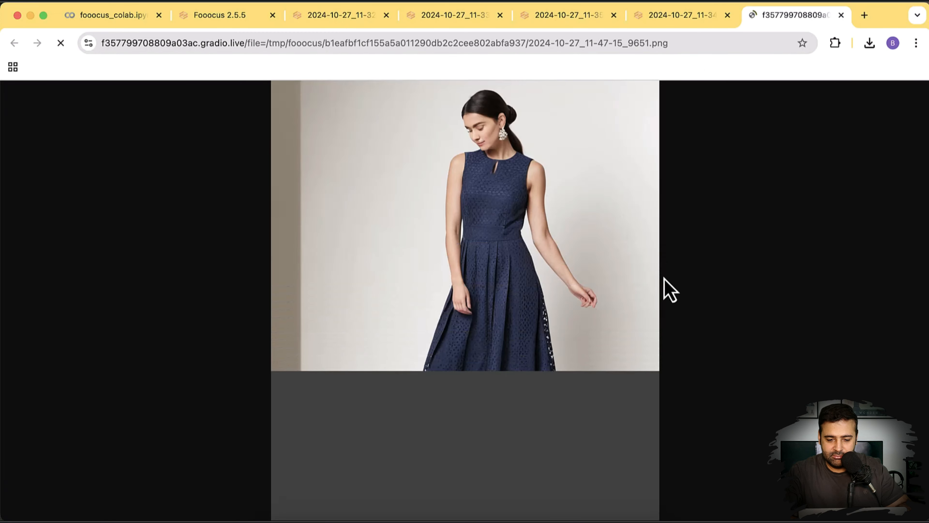
Return to Fooocus and open the pose reference image from the second image prompt slot in a new browser tab
left_click(243, 23)
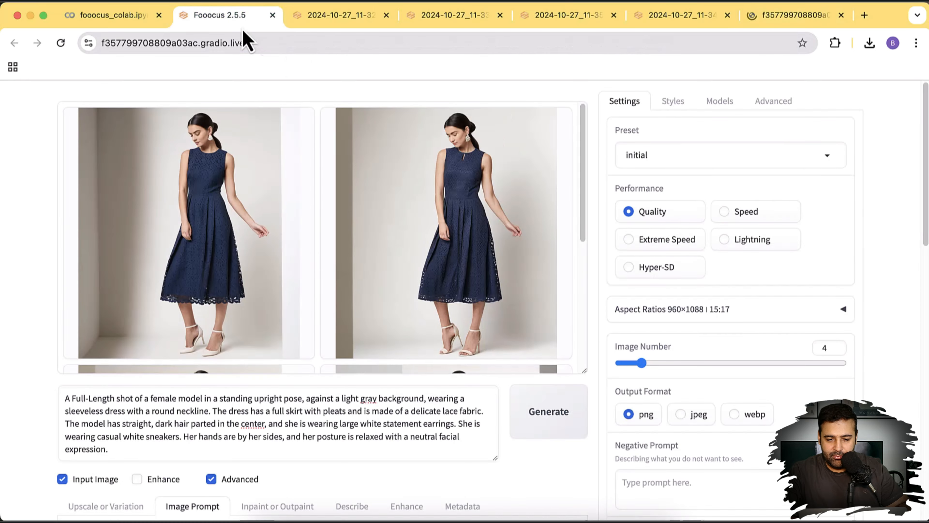
scroll(771, 213, "down", 15)
scroll(805, 256, "up", 10)
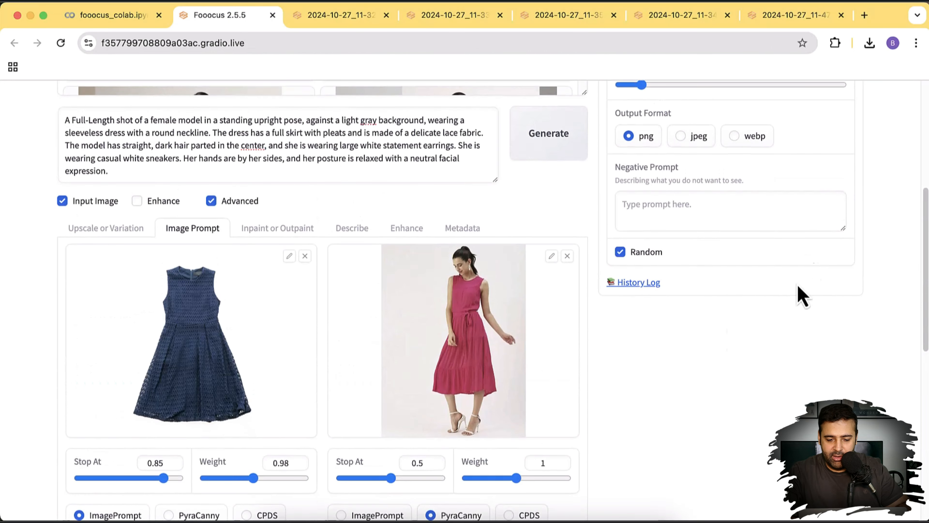
right_click(492, 312)
left_click(514, 308)
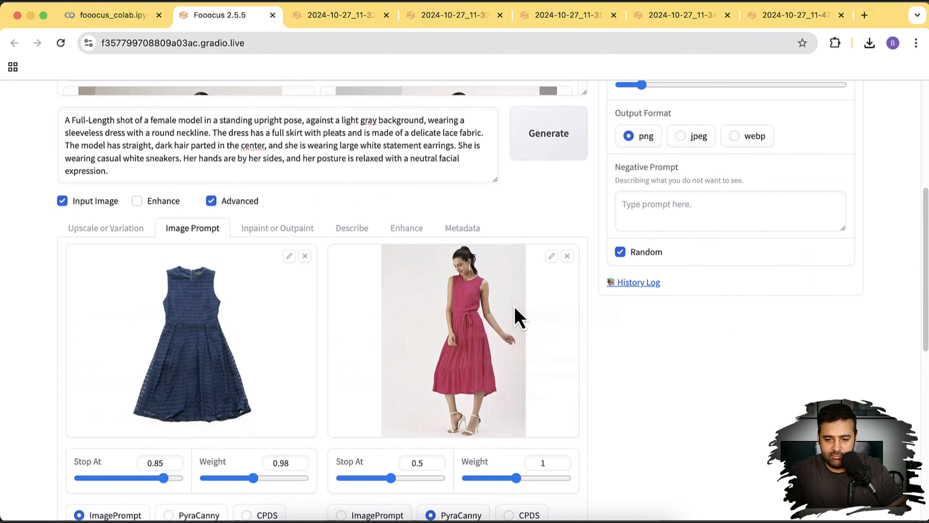
left_click(782, 22)
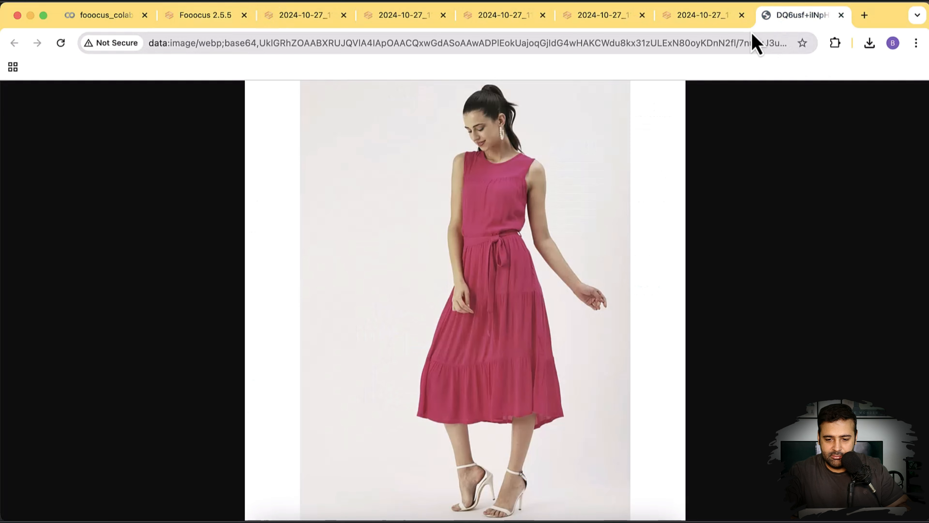
Compare the model's pose in the generated image with the pose reference by alternating between the two
left_click(722, 23)
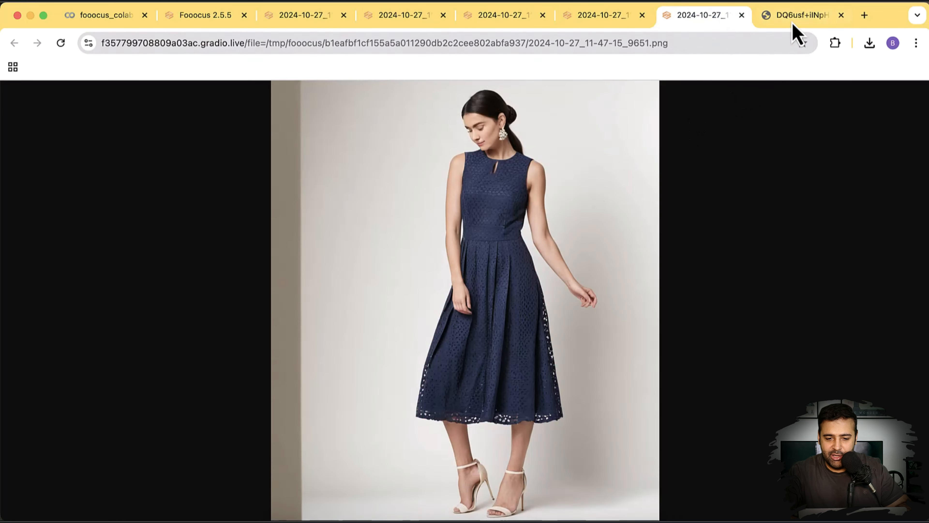
left_click(800, 20)
left_click(701, 23)
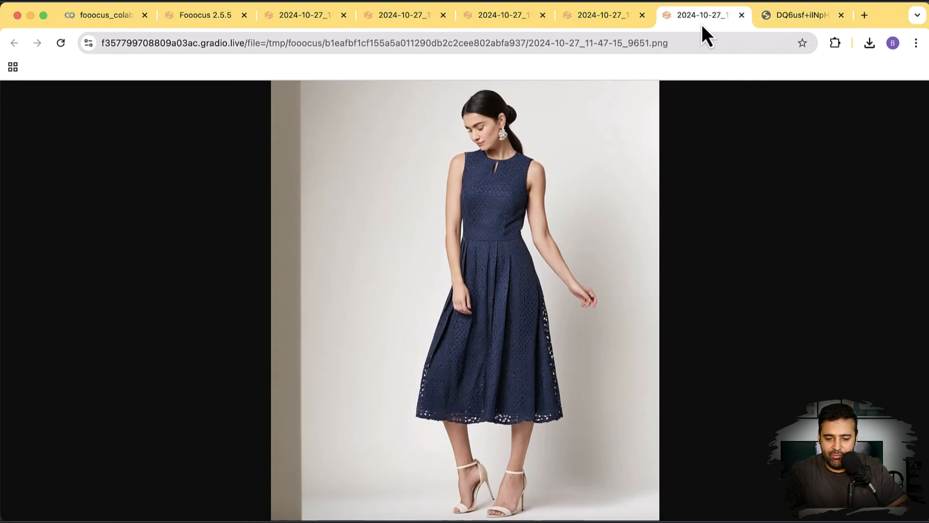
left_click(790, 22)
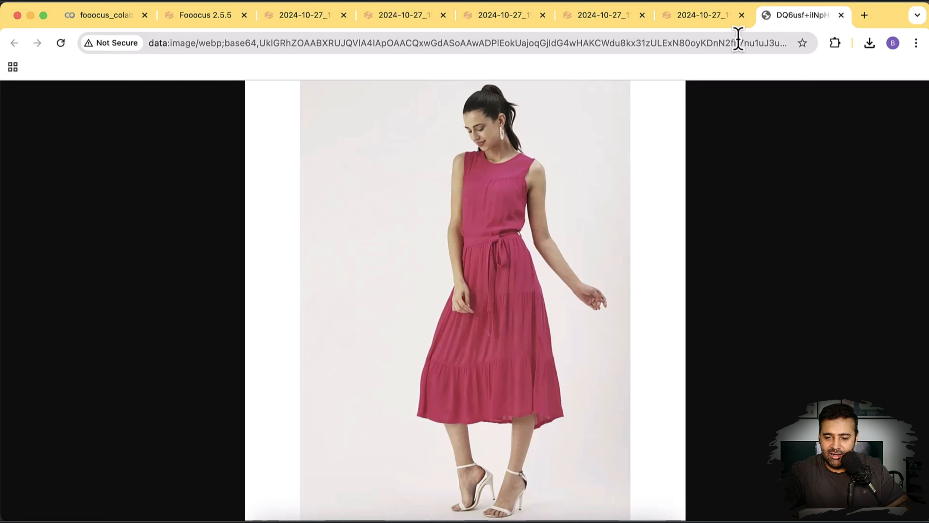
left_click(715, 24)
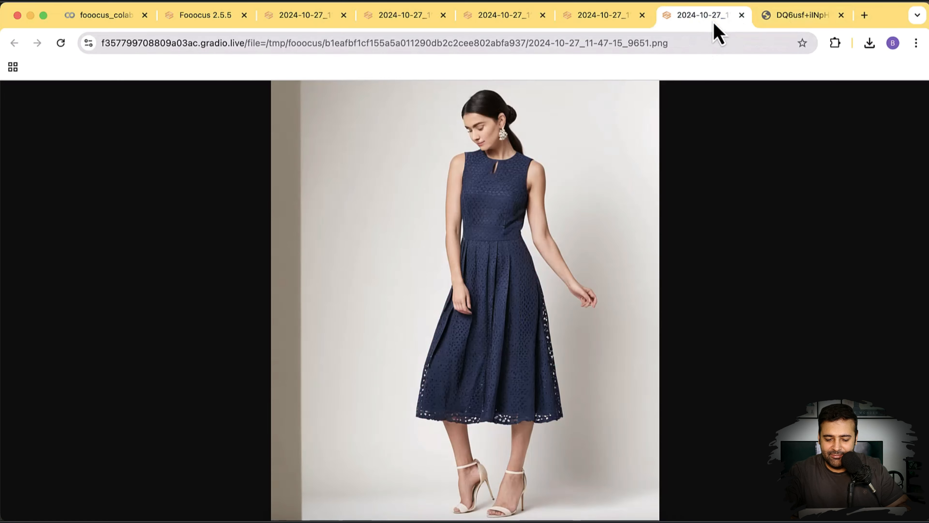
left_click(796, 23)
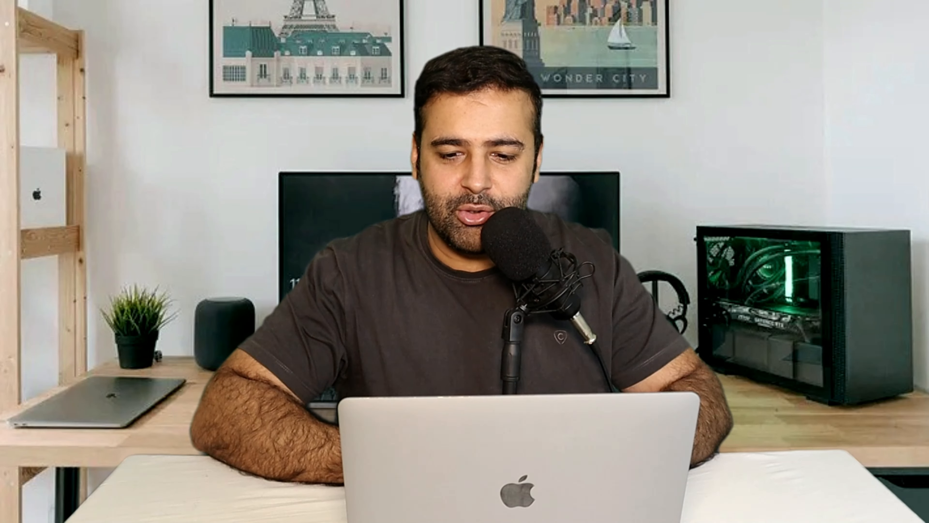